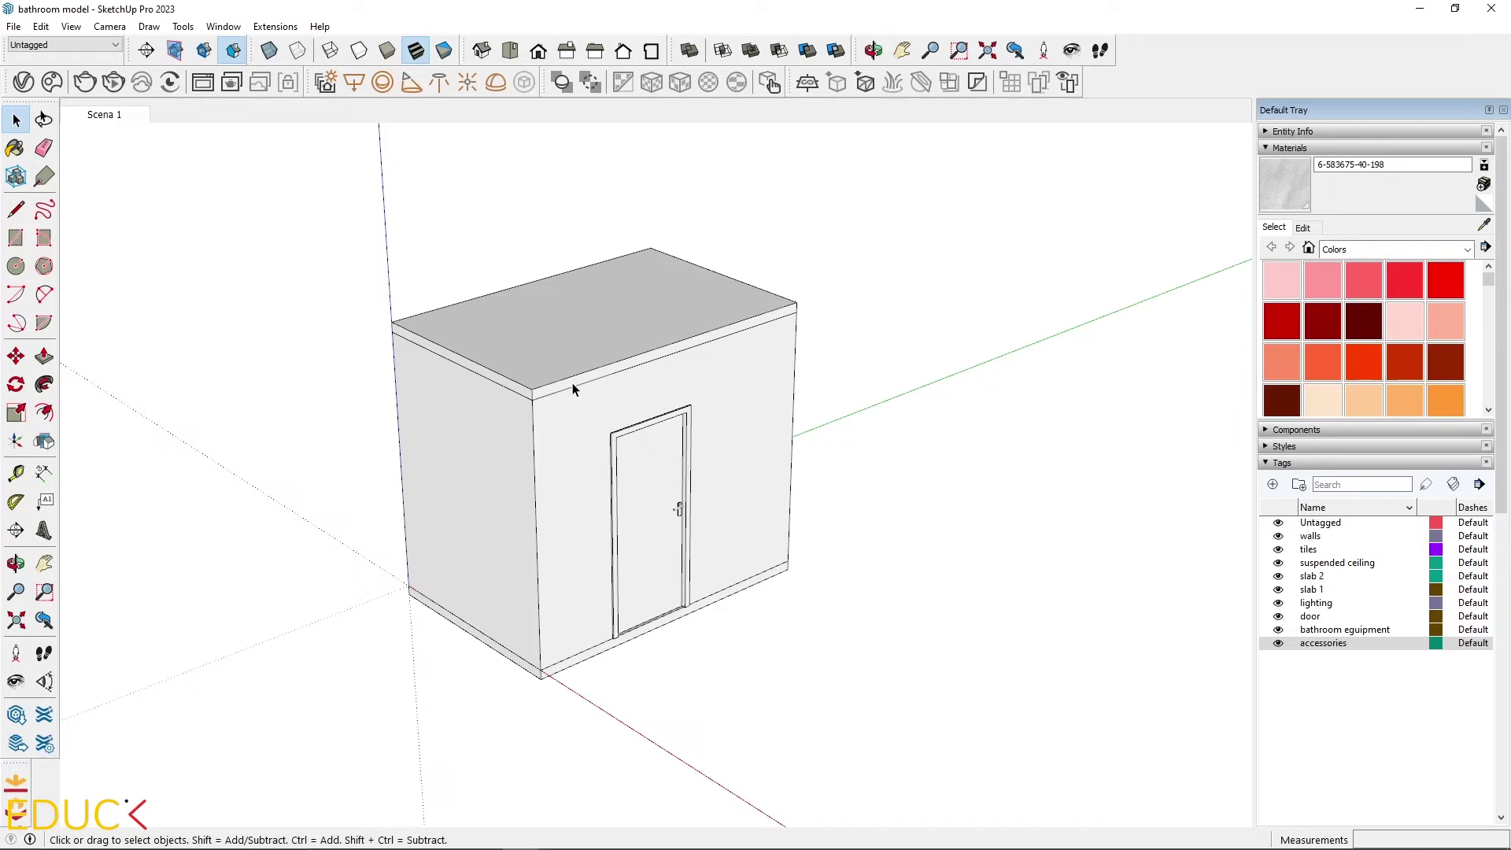
- Place a section plane named Section 3 on the door-side wall and move it inward to reveal the bathroom interior
click(147, 50)
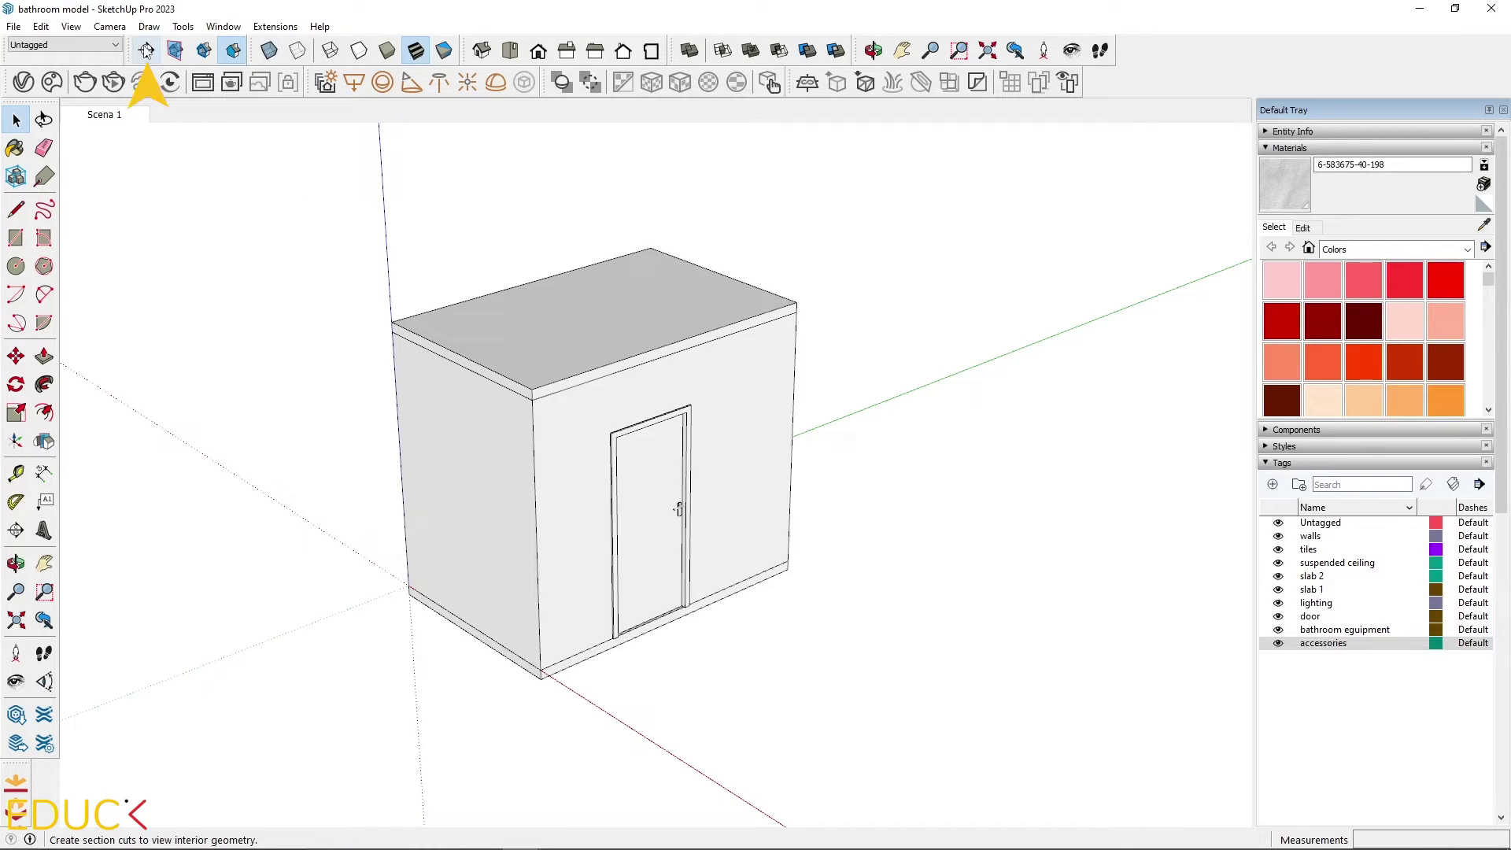
click(710, 399)
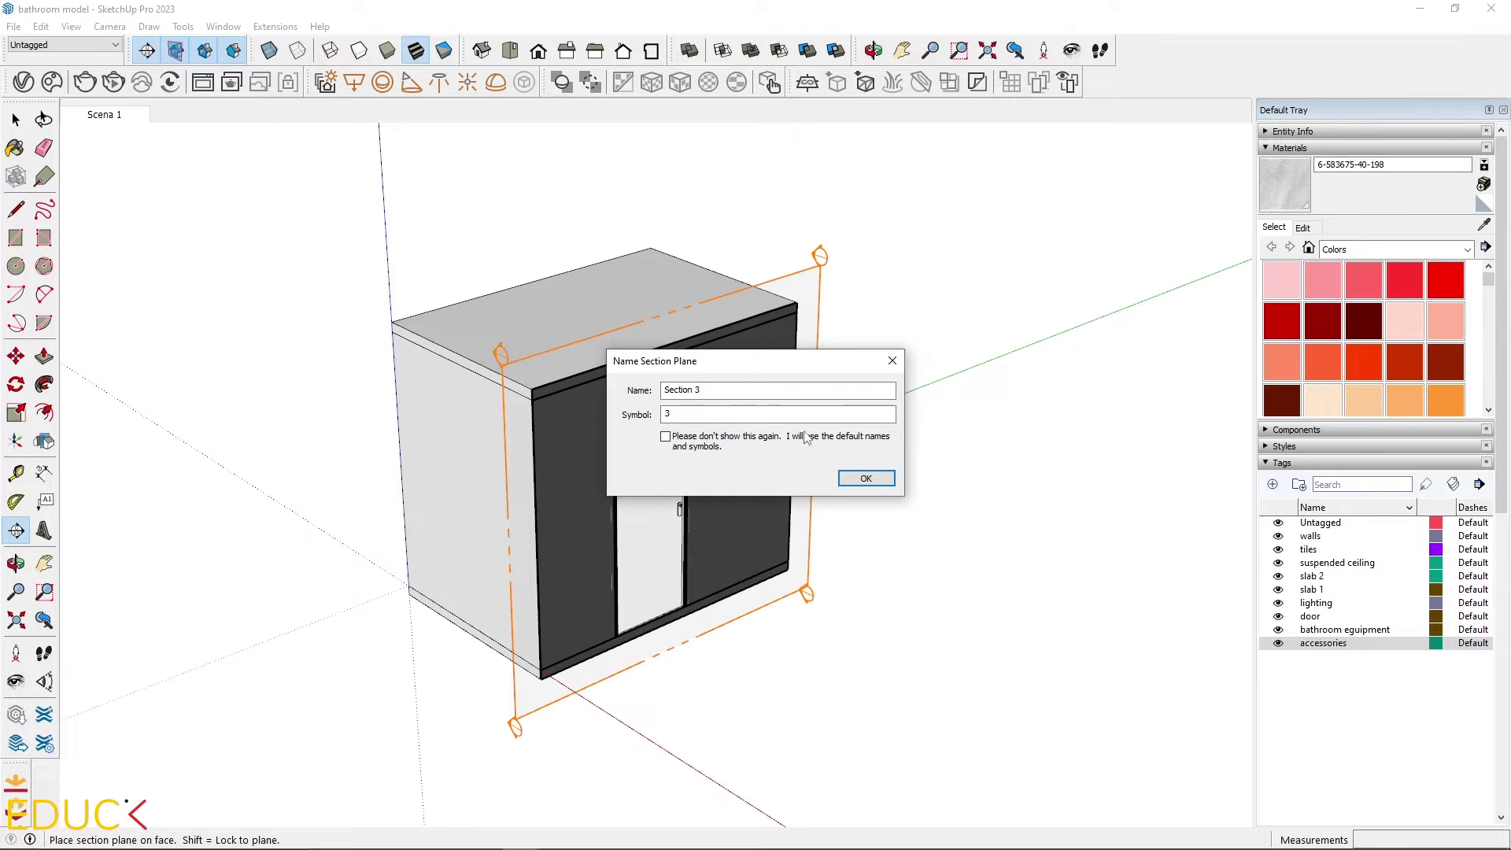
click(868, 476)
key(m)
click(364, 668)
key(space)
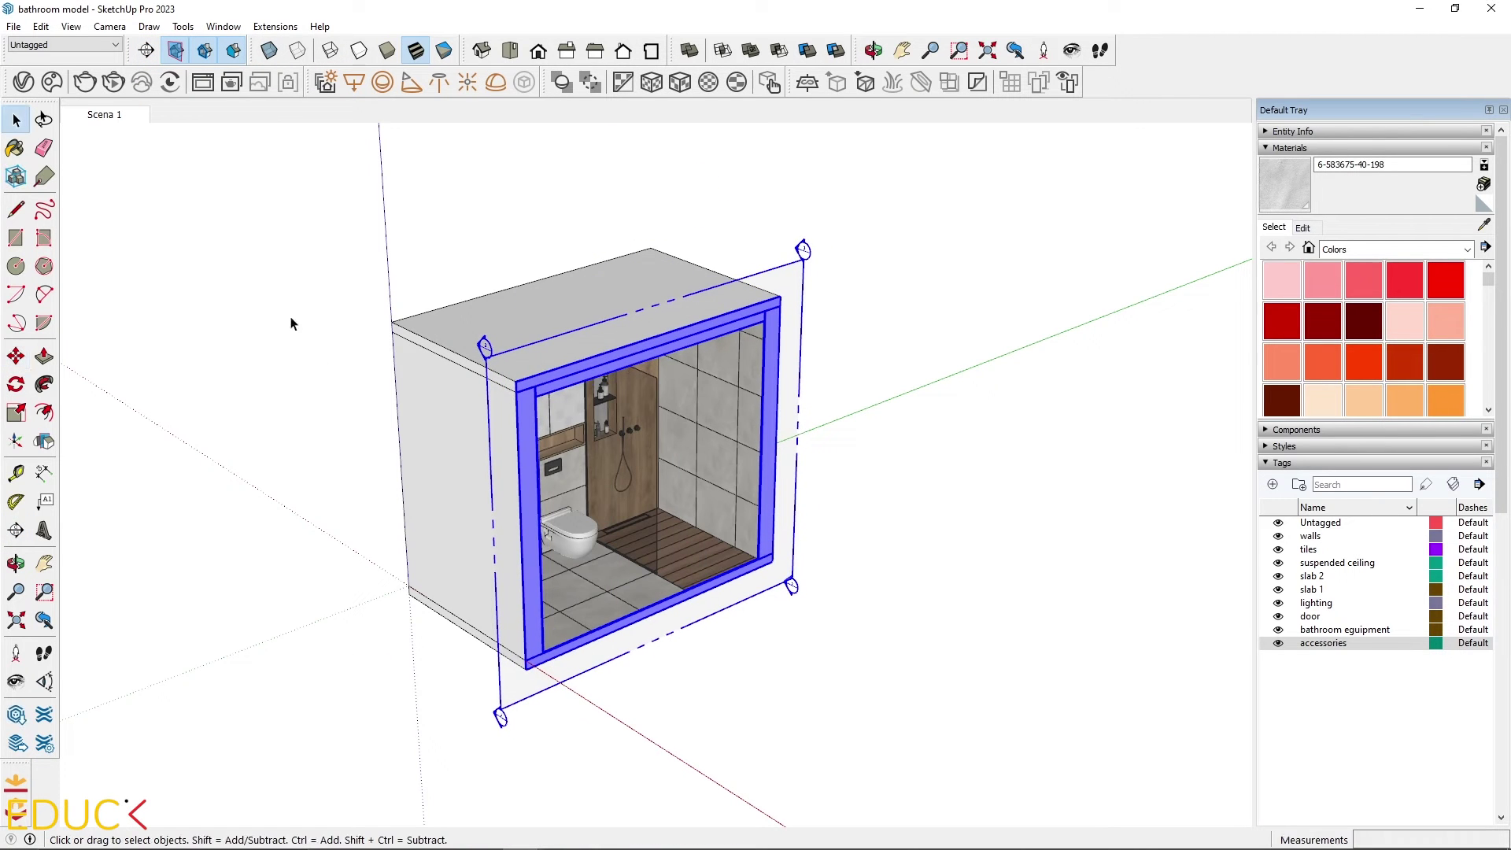
- Open the V-Ray Asset Editor clipper options for Section 3 and have Camera Rays Only enabled
click(23, 82)
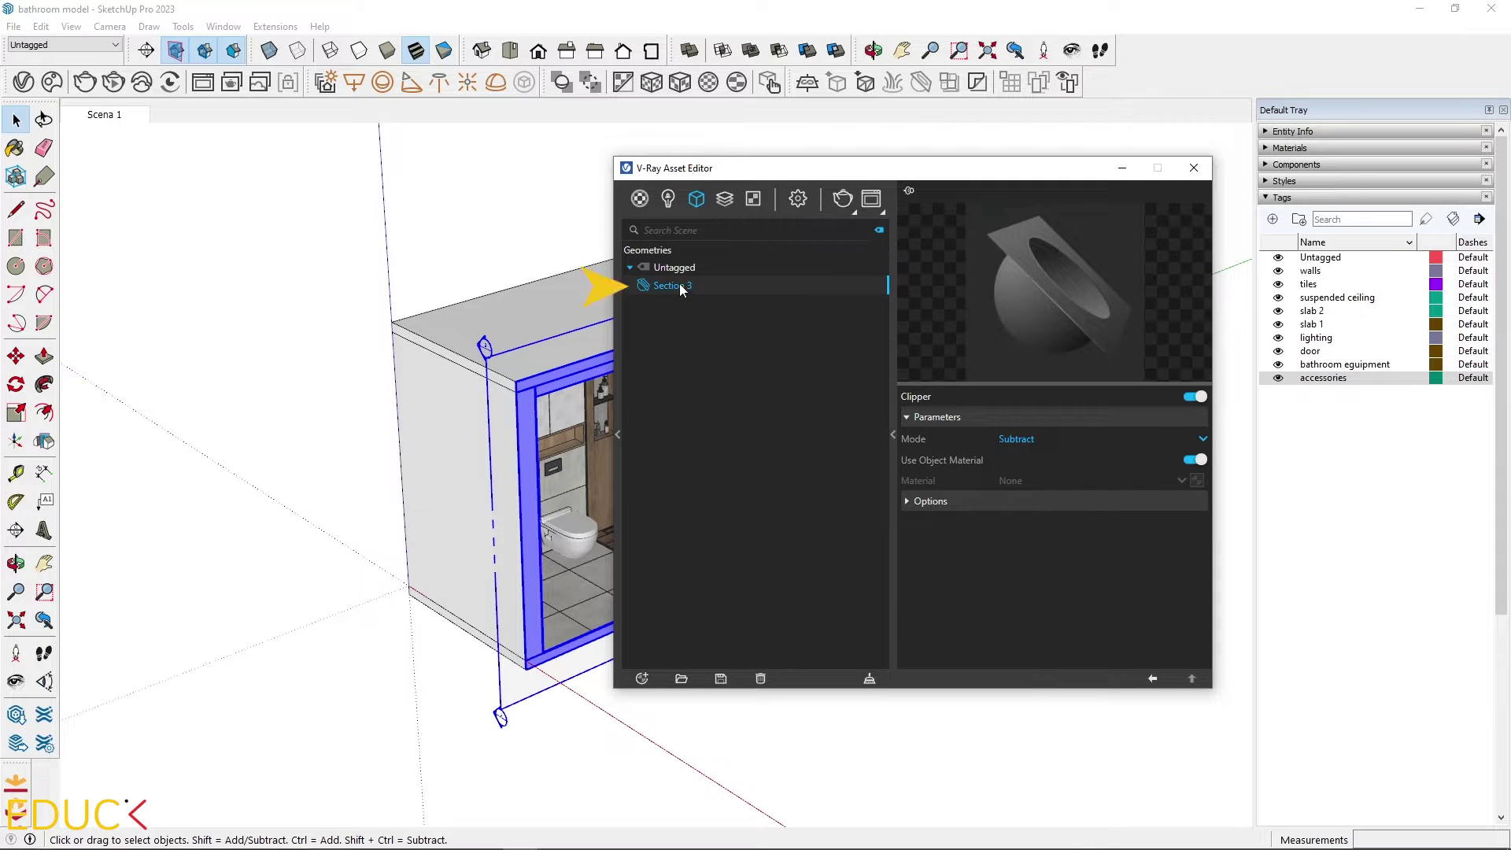
click(957, 496)
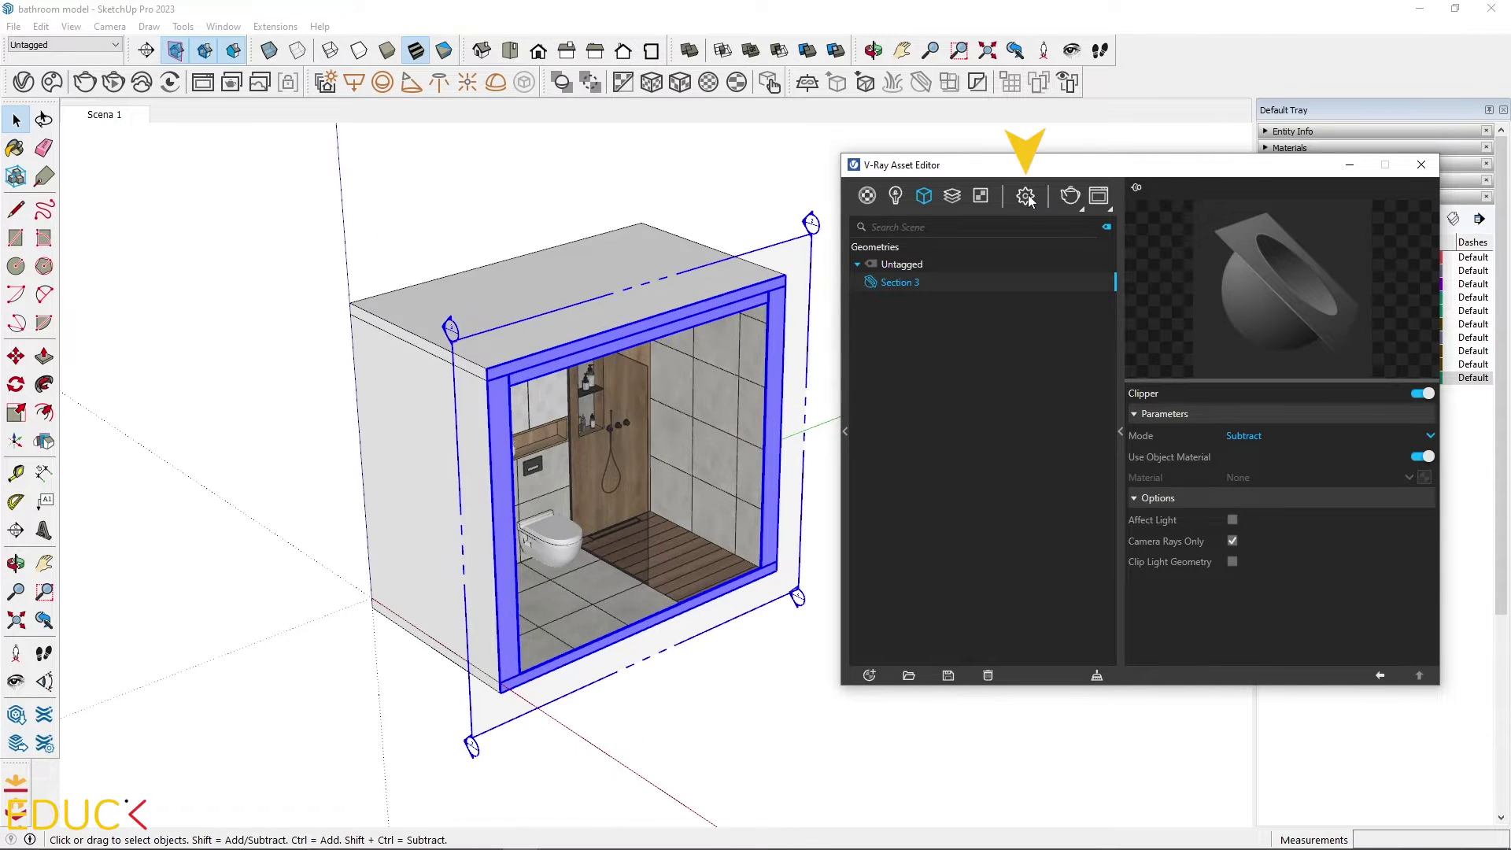
- Enable Safe Frame in the V-Ray render output settings and set the aspect ratio to 1:1 - Square
click(1025, 196)
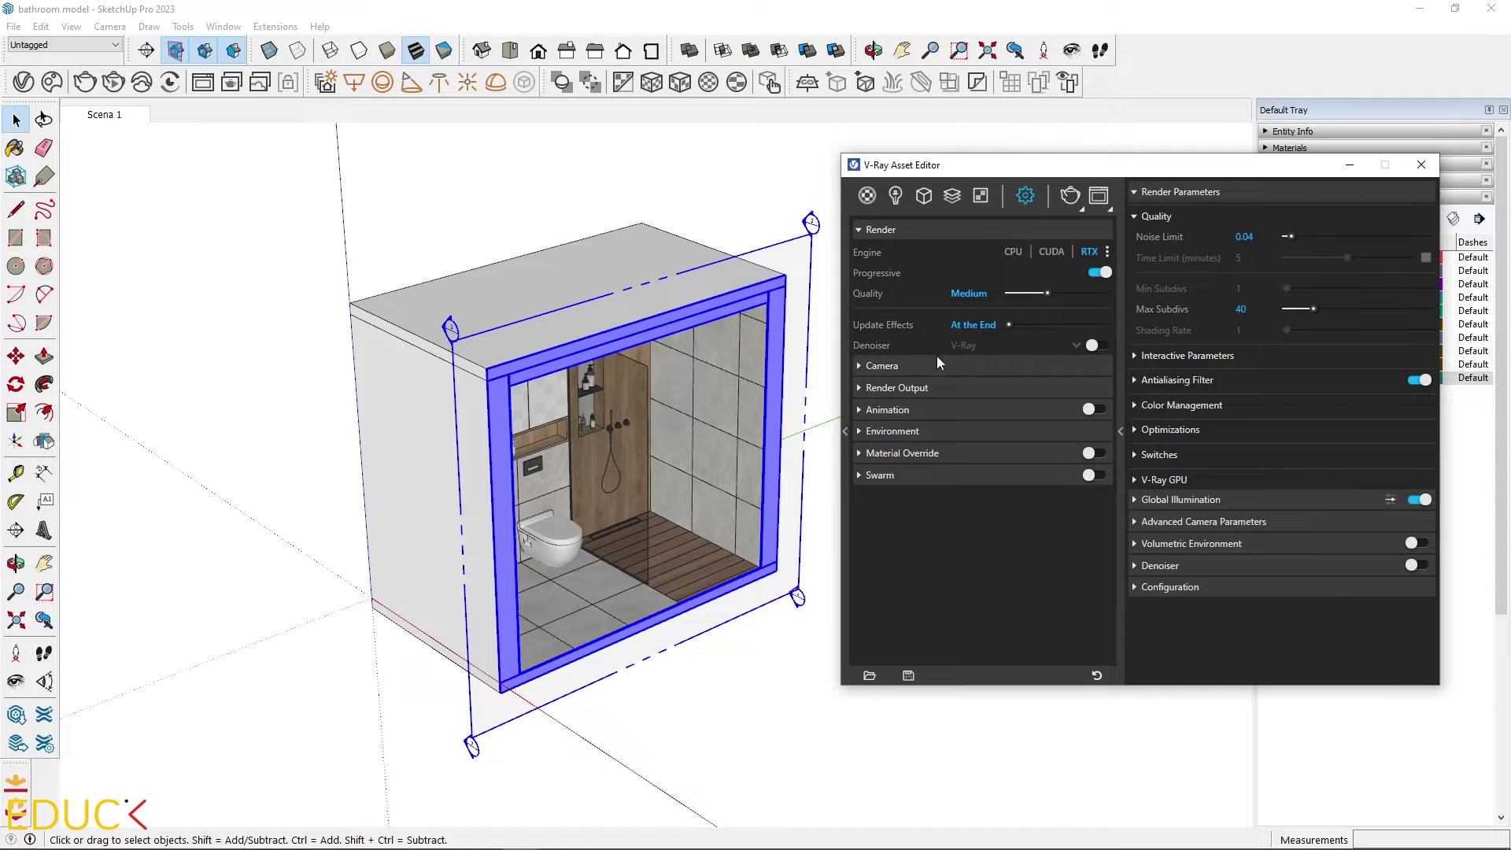
click(918, 388)
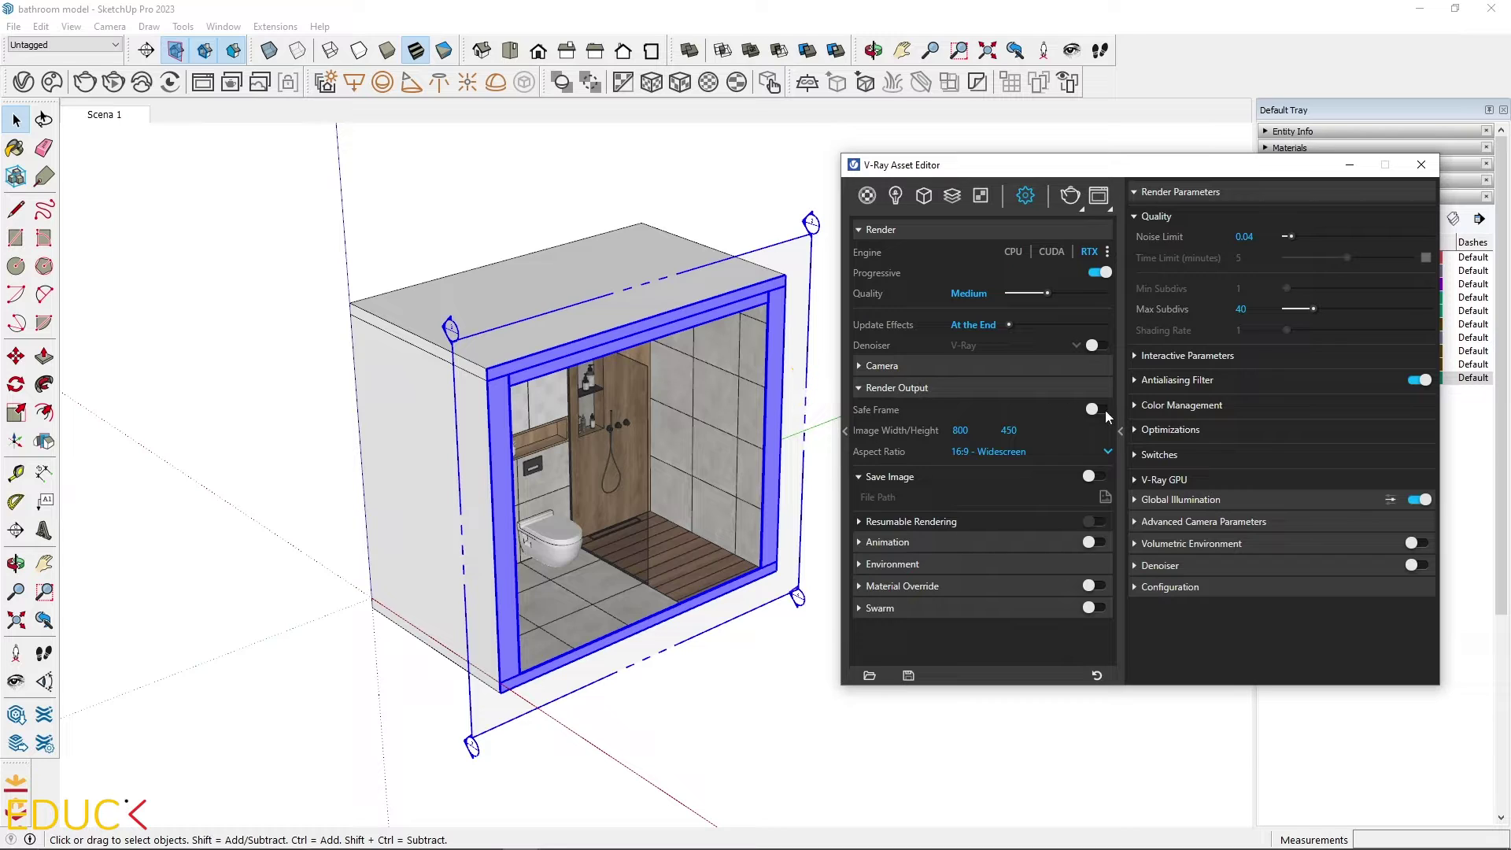
click(1101, 410)
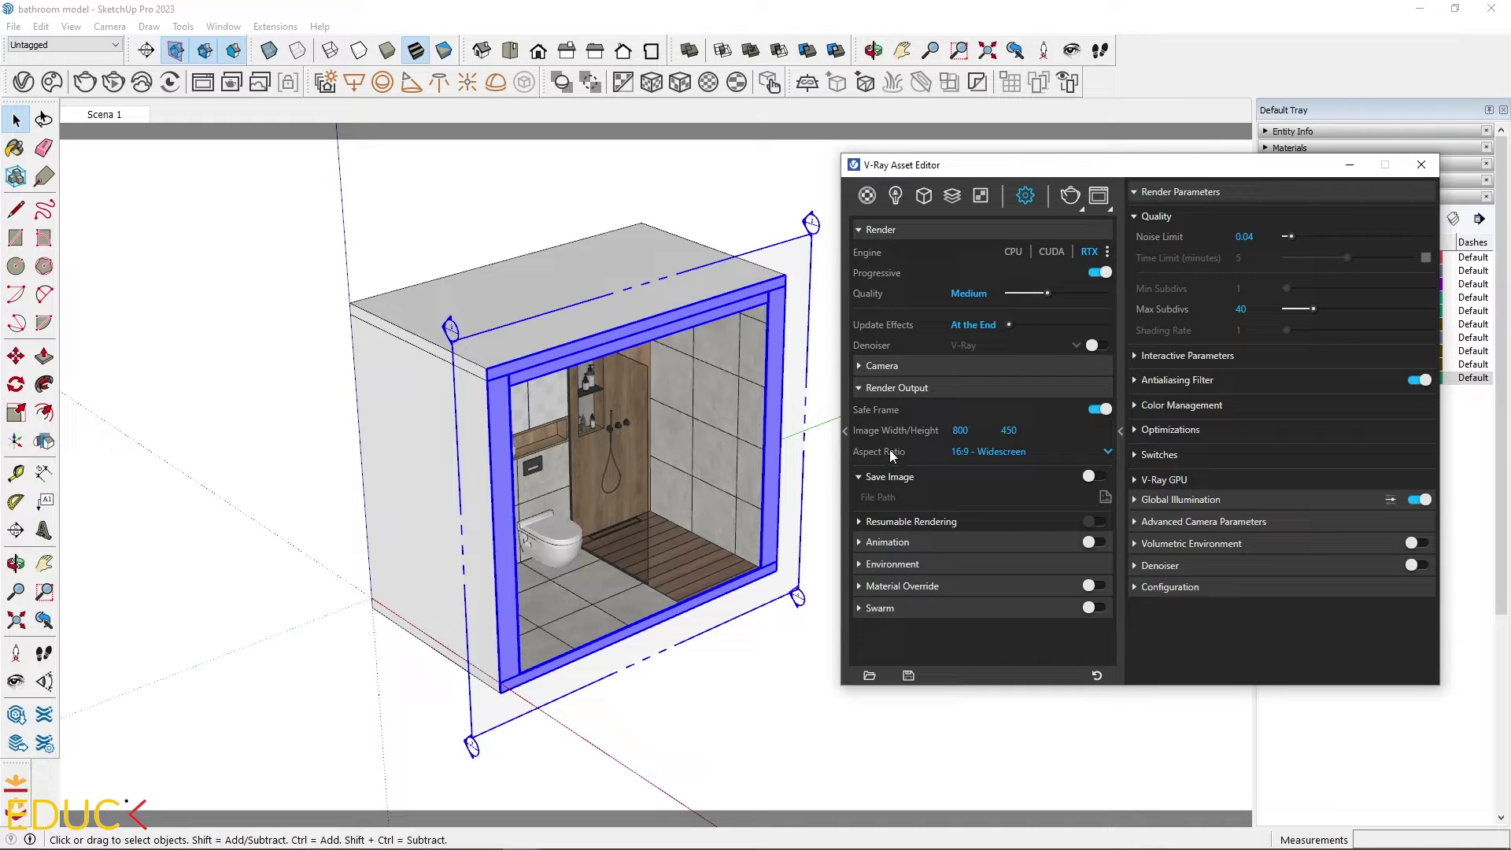
click(956, 452)
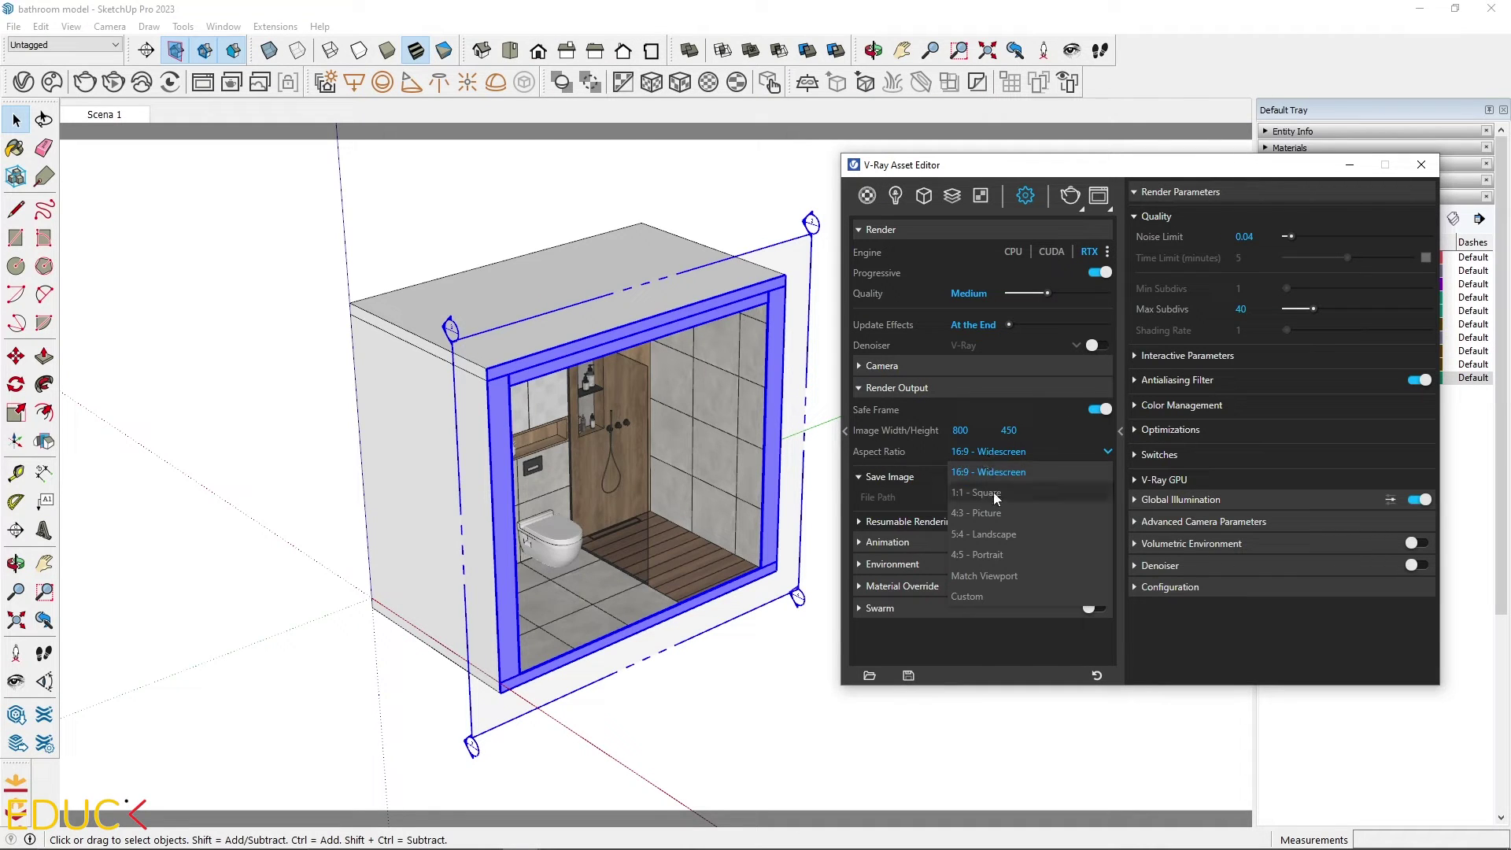
click(993, 493)
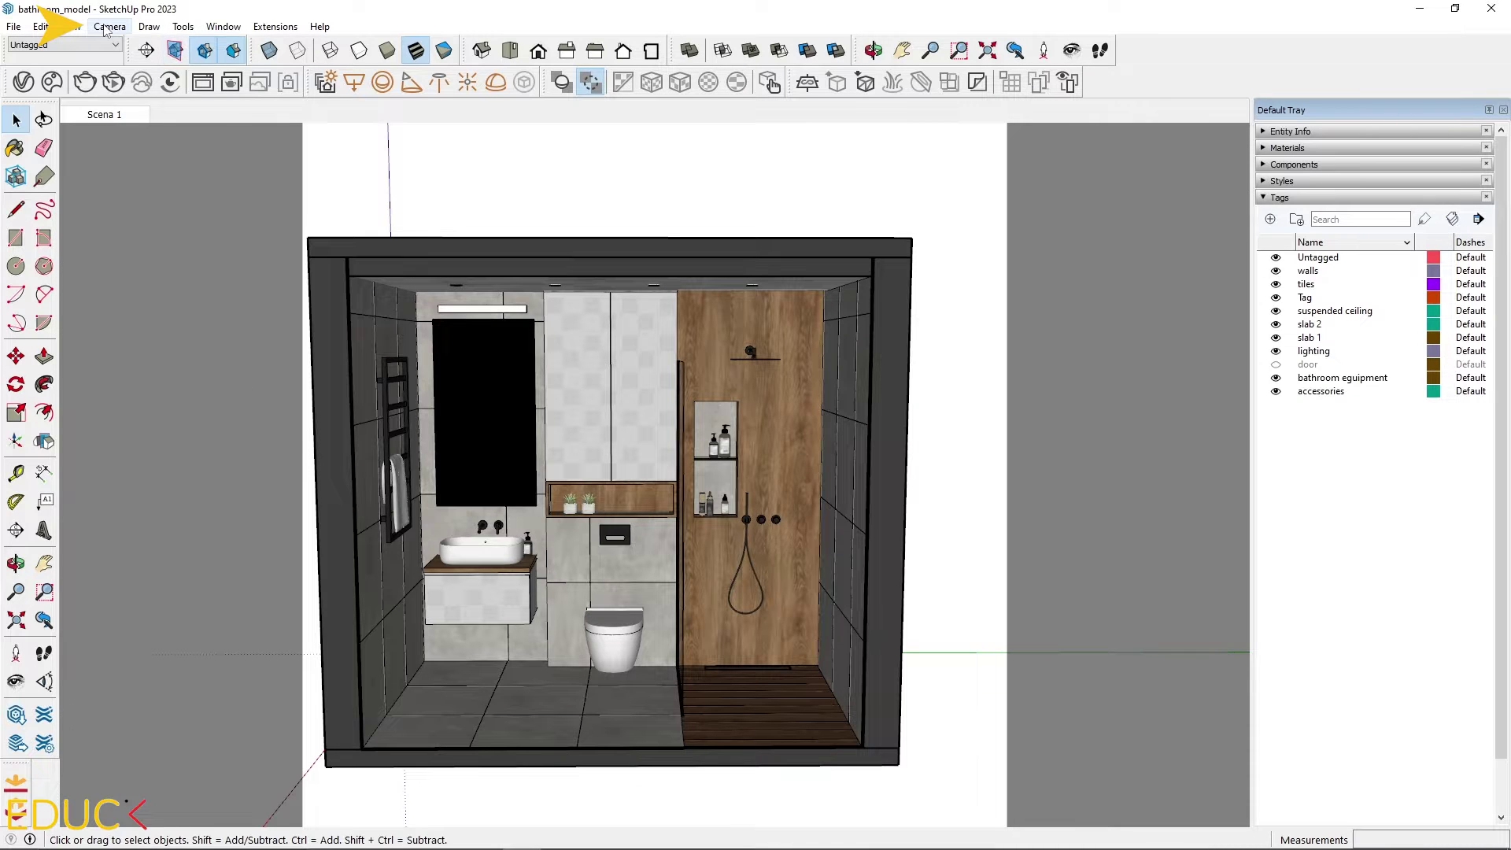
- Adjust the camera's field of view for a Two-Point Perspective of the bathroom and save the view as a new scene
click(105, 27)
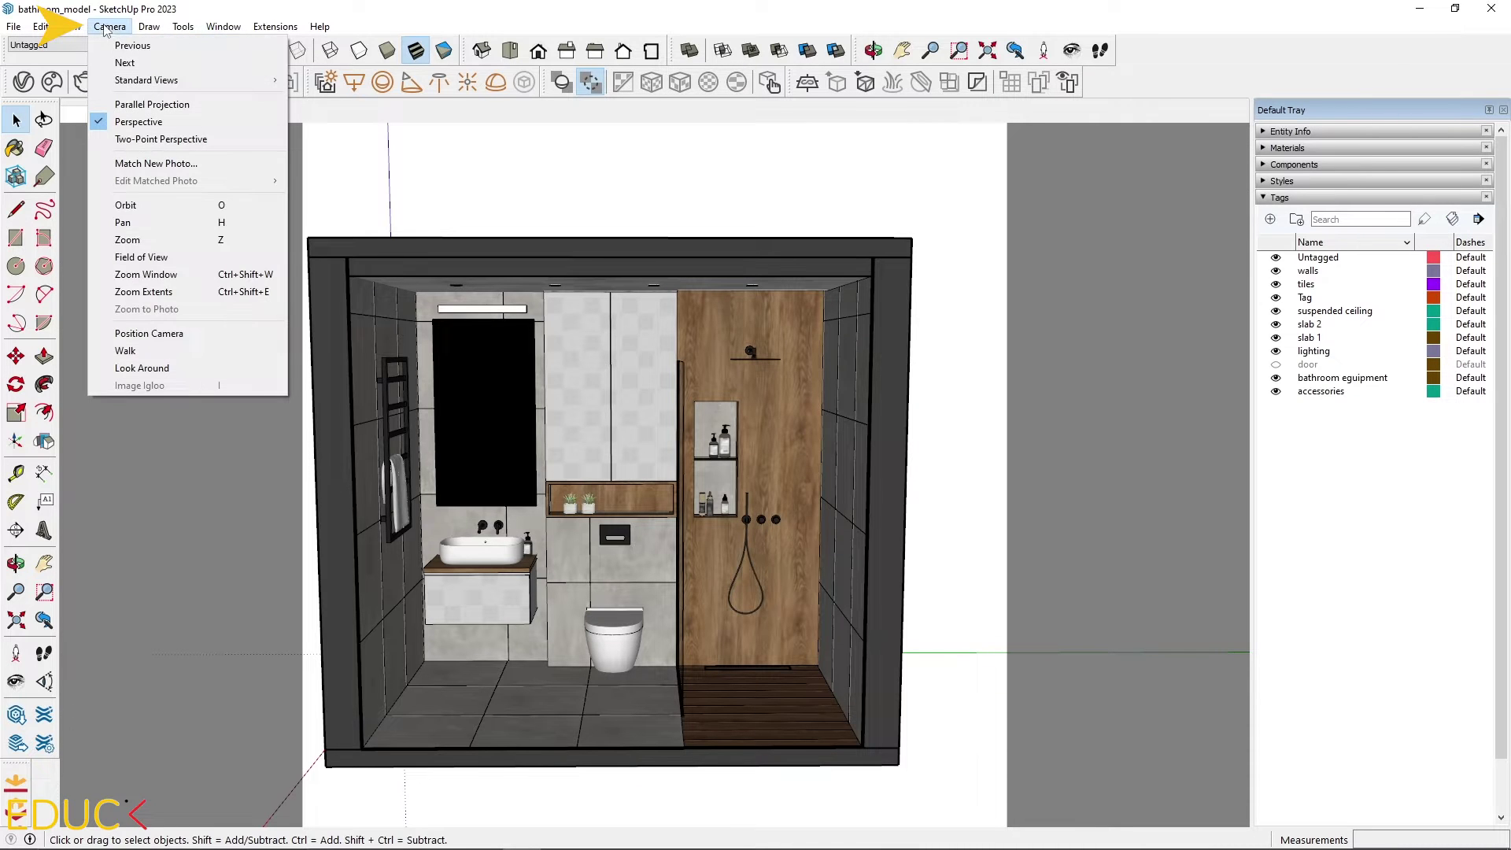
click(163, 259)
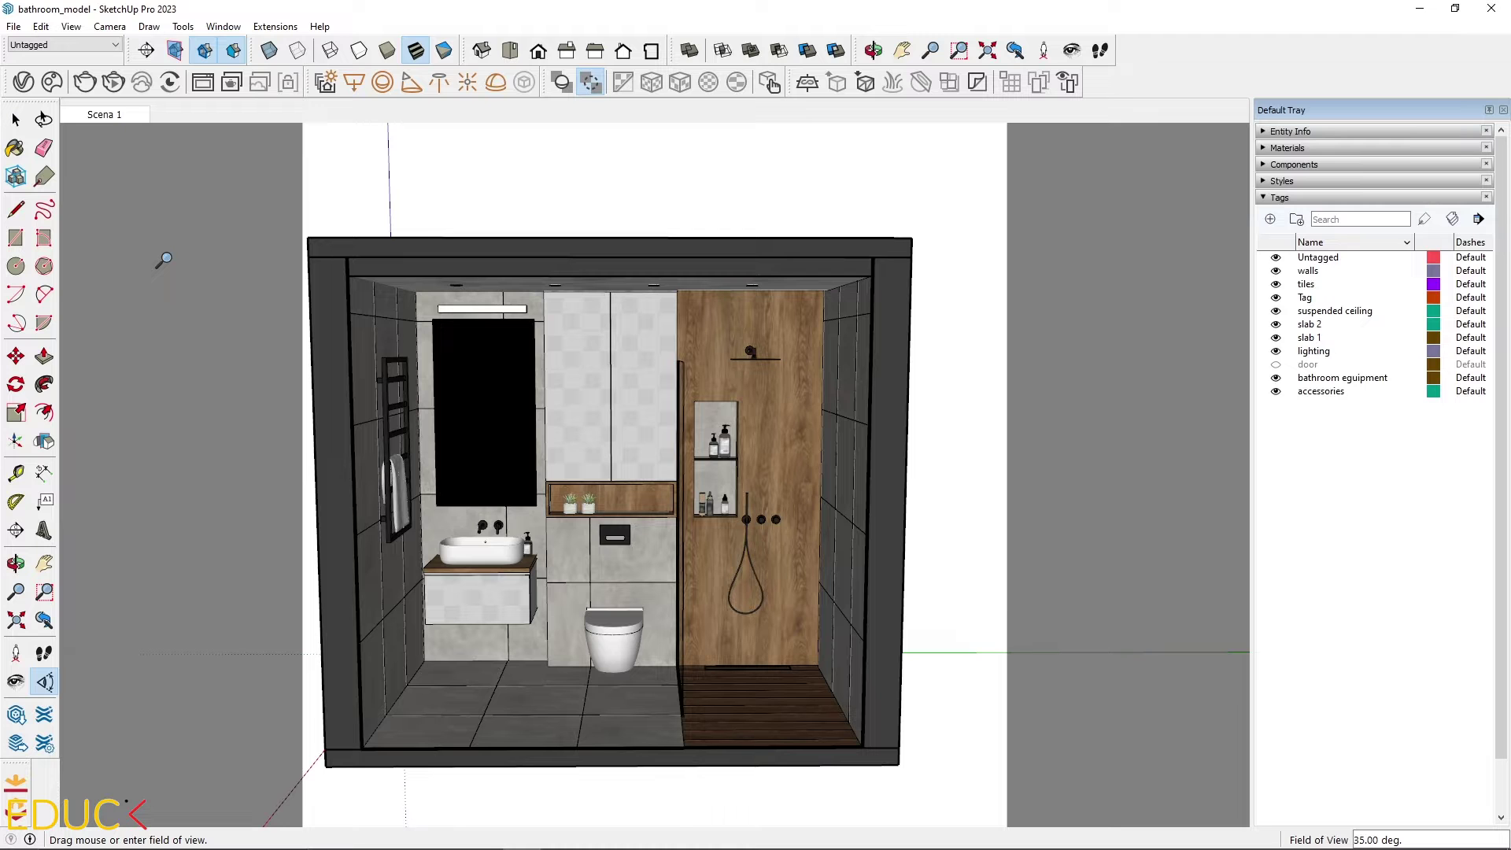
mouse_move(668, 567)
mouse_down()
mouse_move(653, 715)
mouse_move(665, 576)
mouse_up()
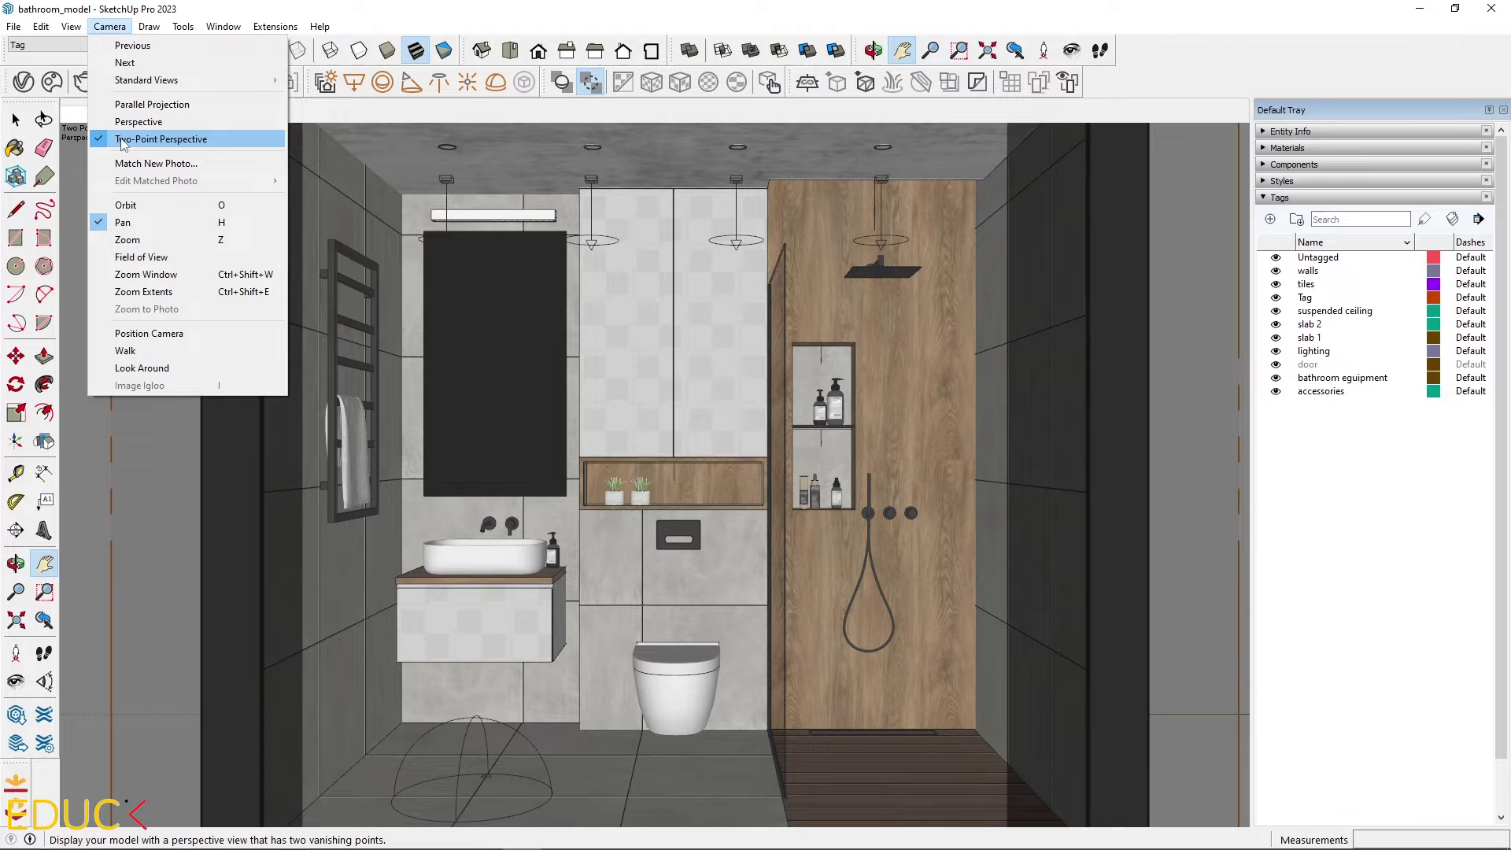
mouse_move(71, 25)
mouse_move(117, 317)
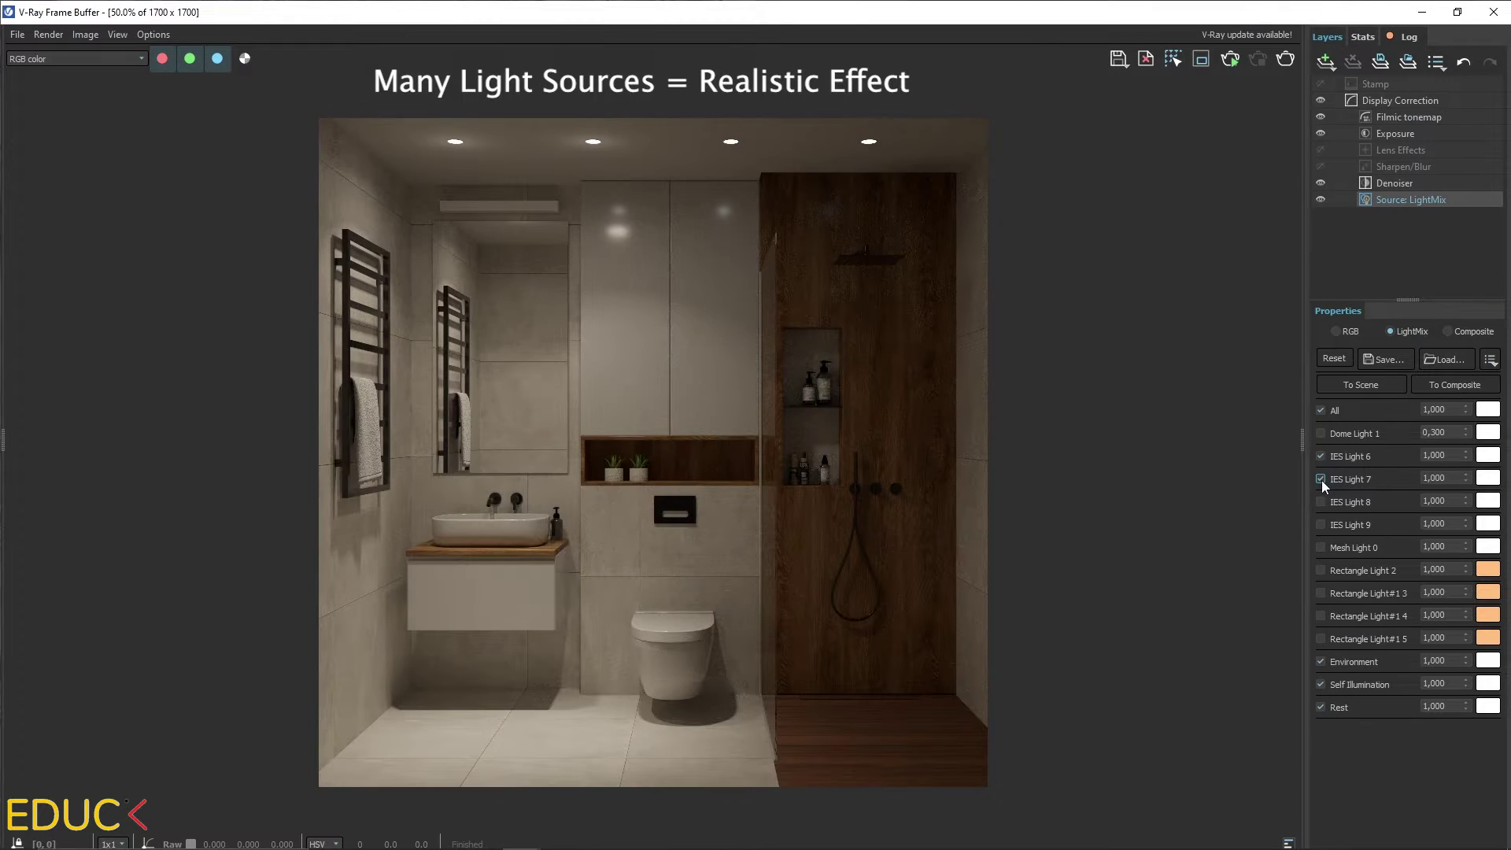
- In the V-Ray Frame Buffer's LightMix, enable IES Lights 7 to 9, Mesh Light 0, the four rectangle lights and Dome Light 1
click(1321, 478)
click(1321, 525)
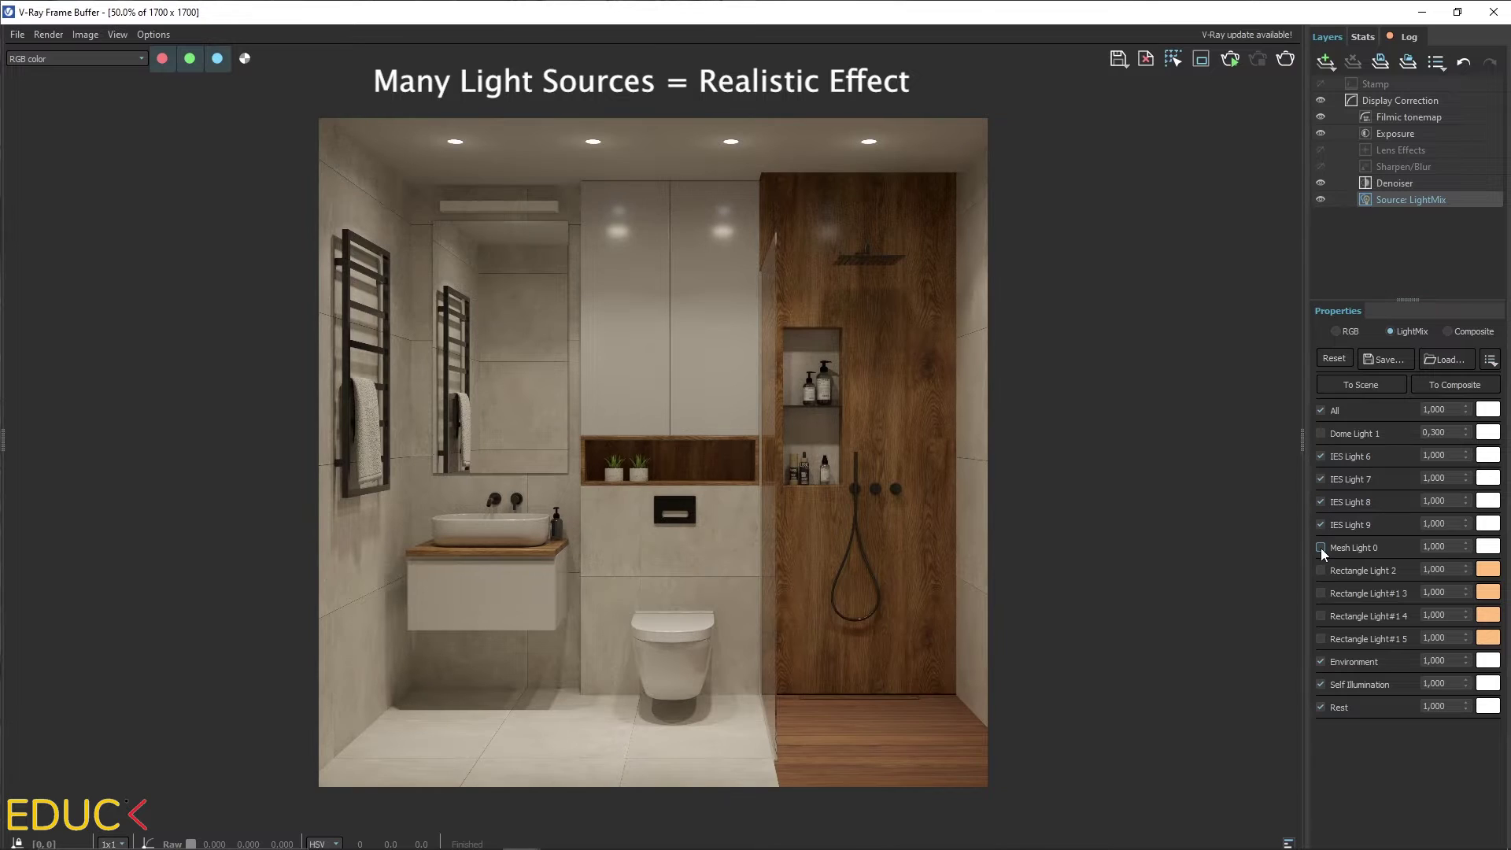
click(1321, 548)
click(1321, 569)
click(1321, 592)
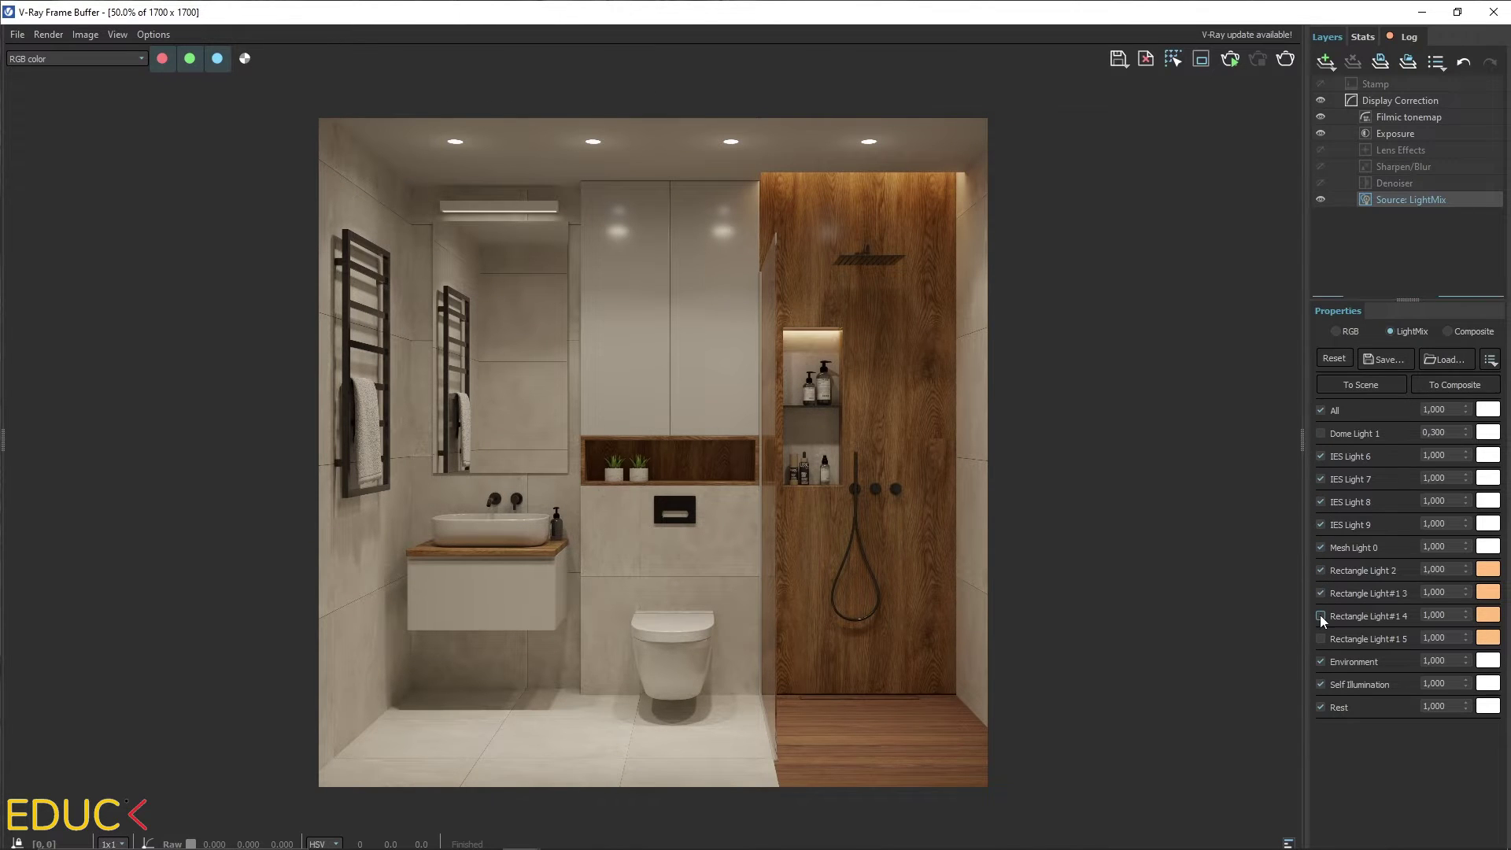
click(1321, 615)
click(1321, 639)
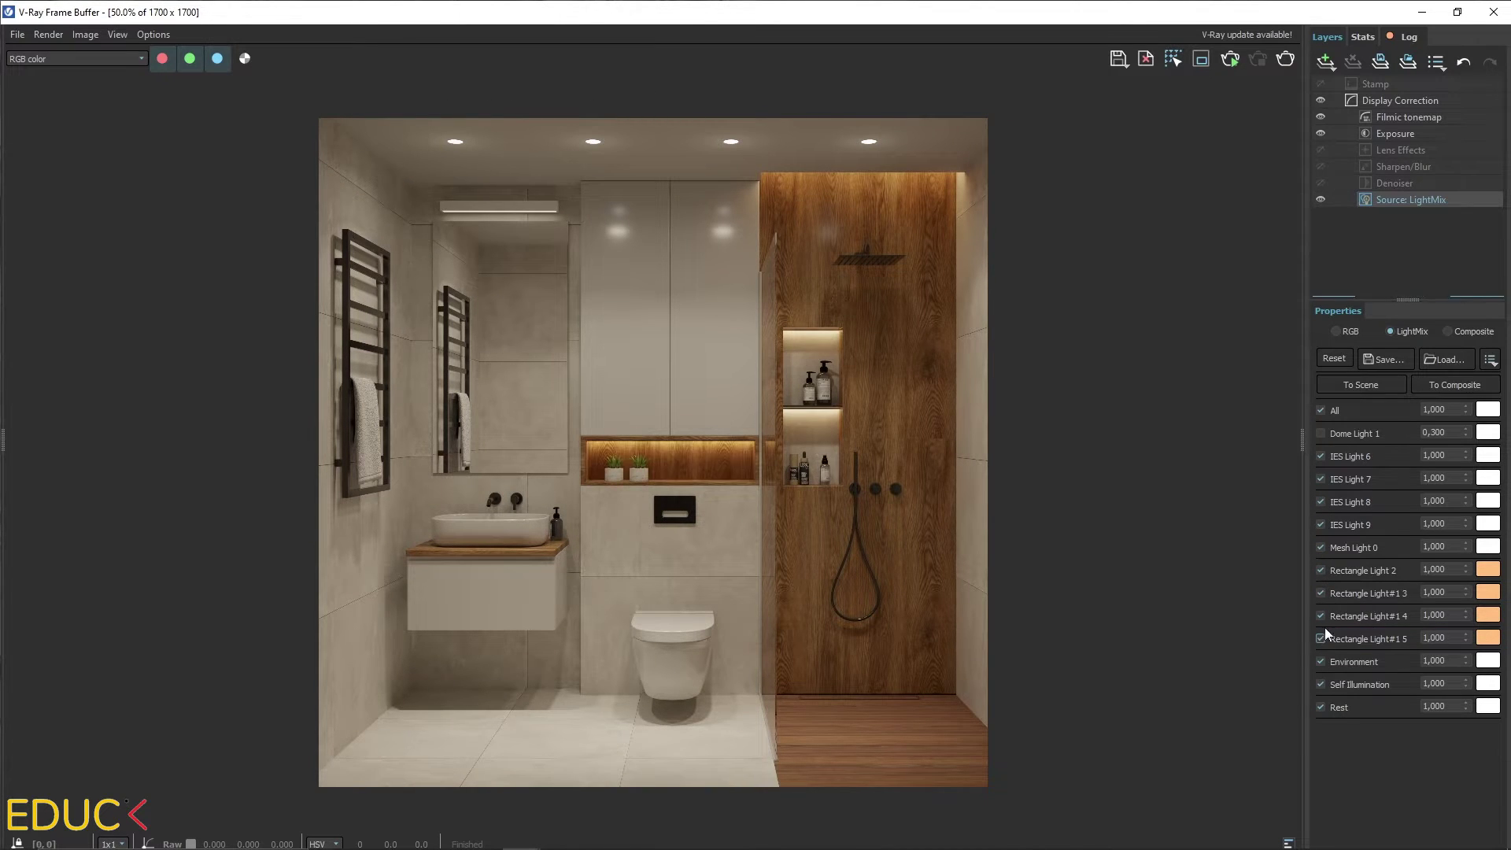
click(1320, 433)
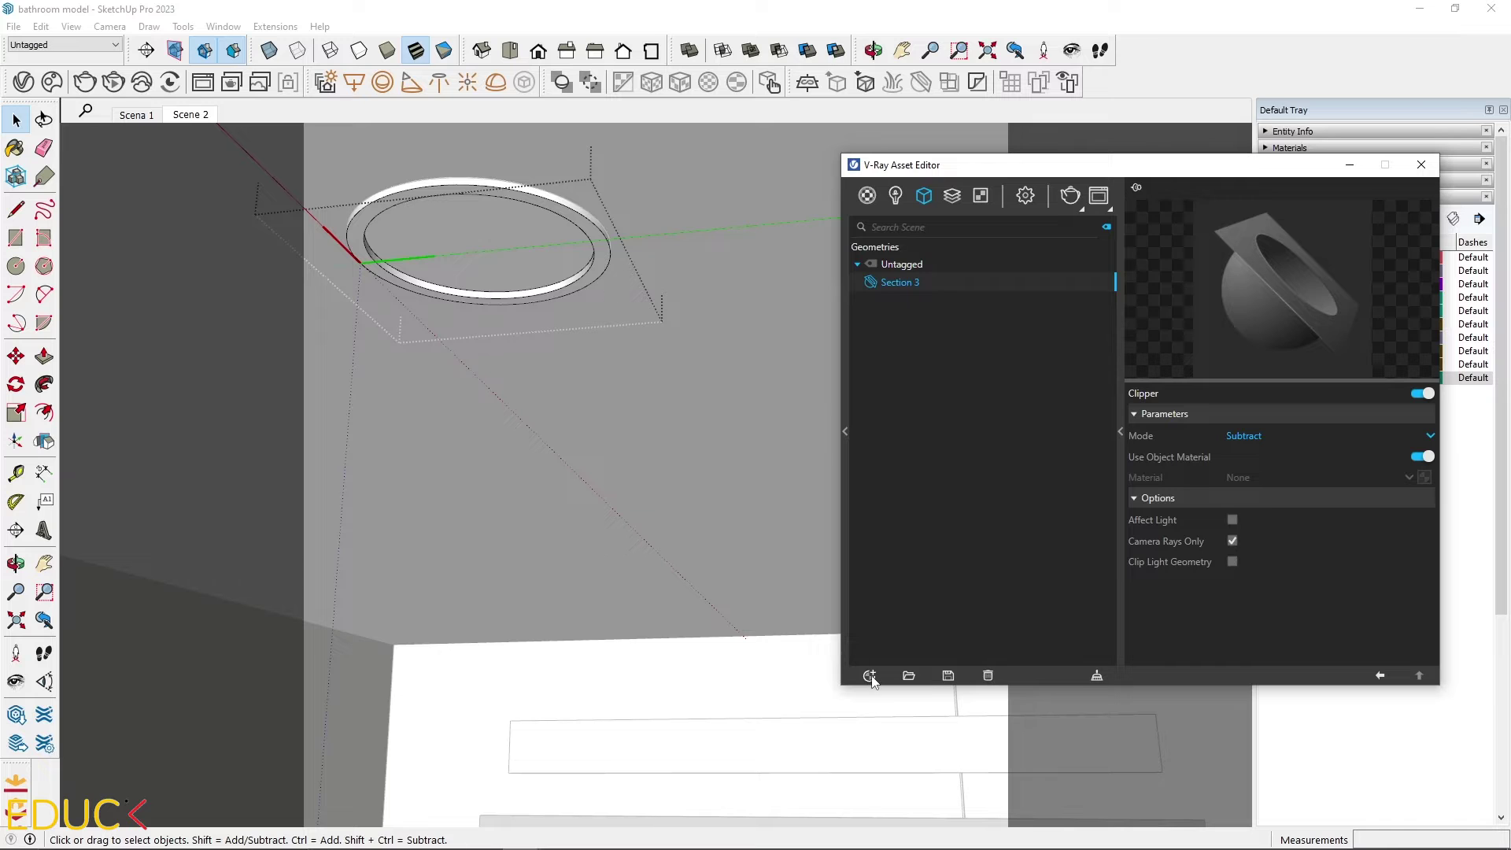
- Create a V-Ray Emissive material with intensity 5 and apply it to the inner face of the round ceiling spotlight
click(869, 676)
mouse_move(897, 655)
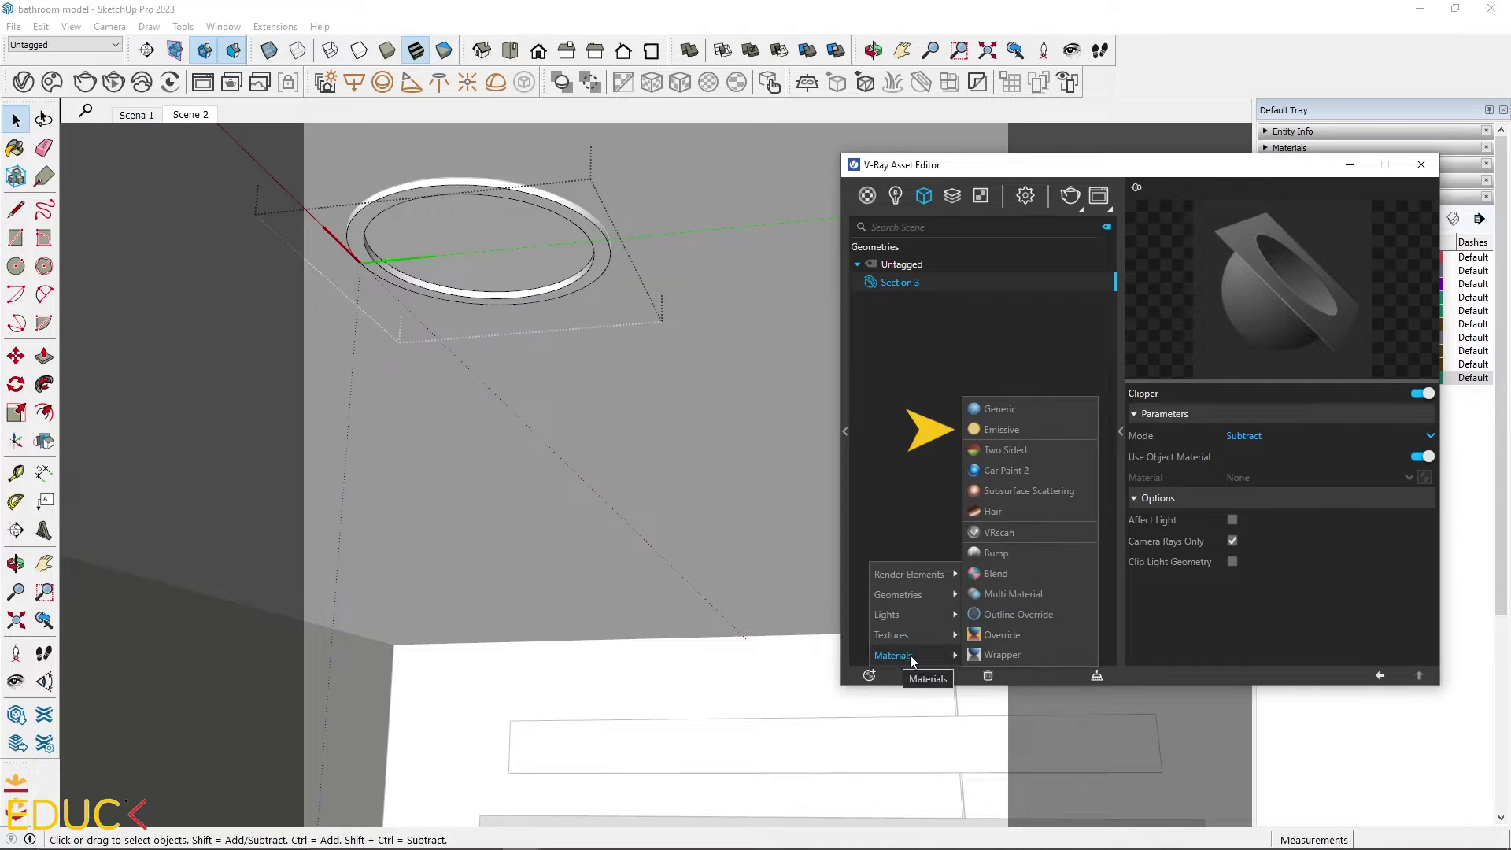
click(1001, 430)
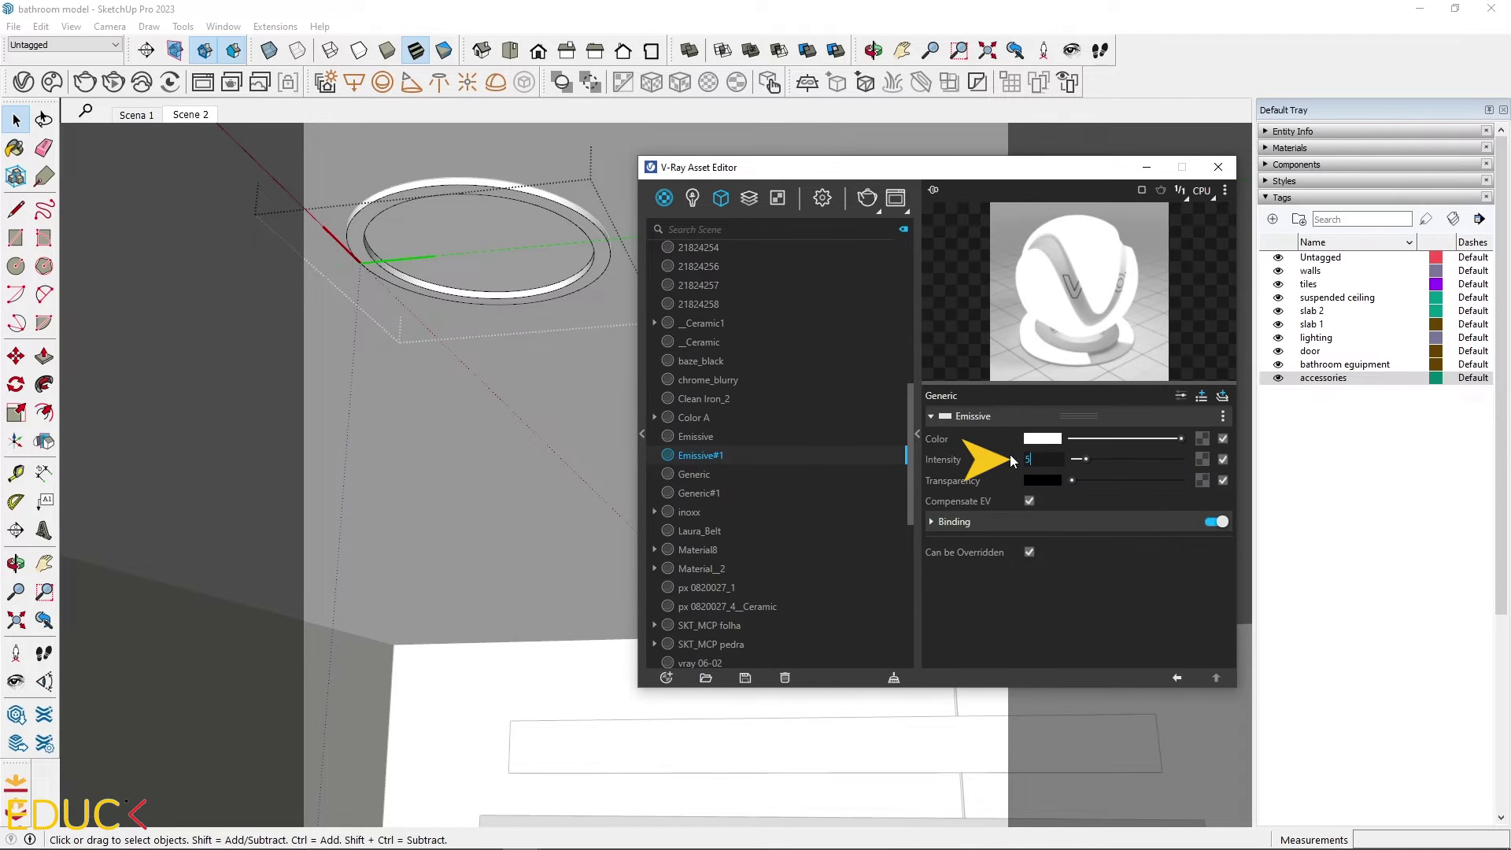
double_click(1031, 457)
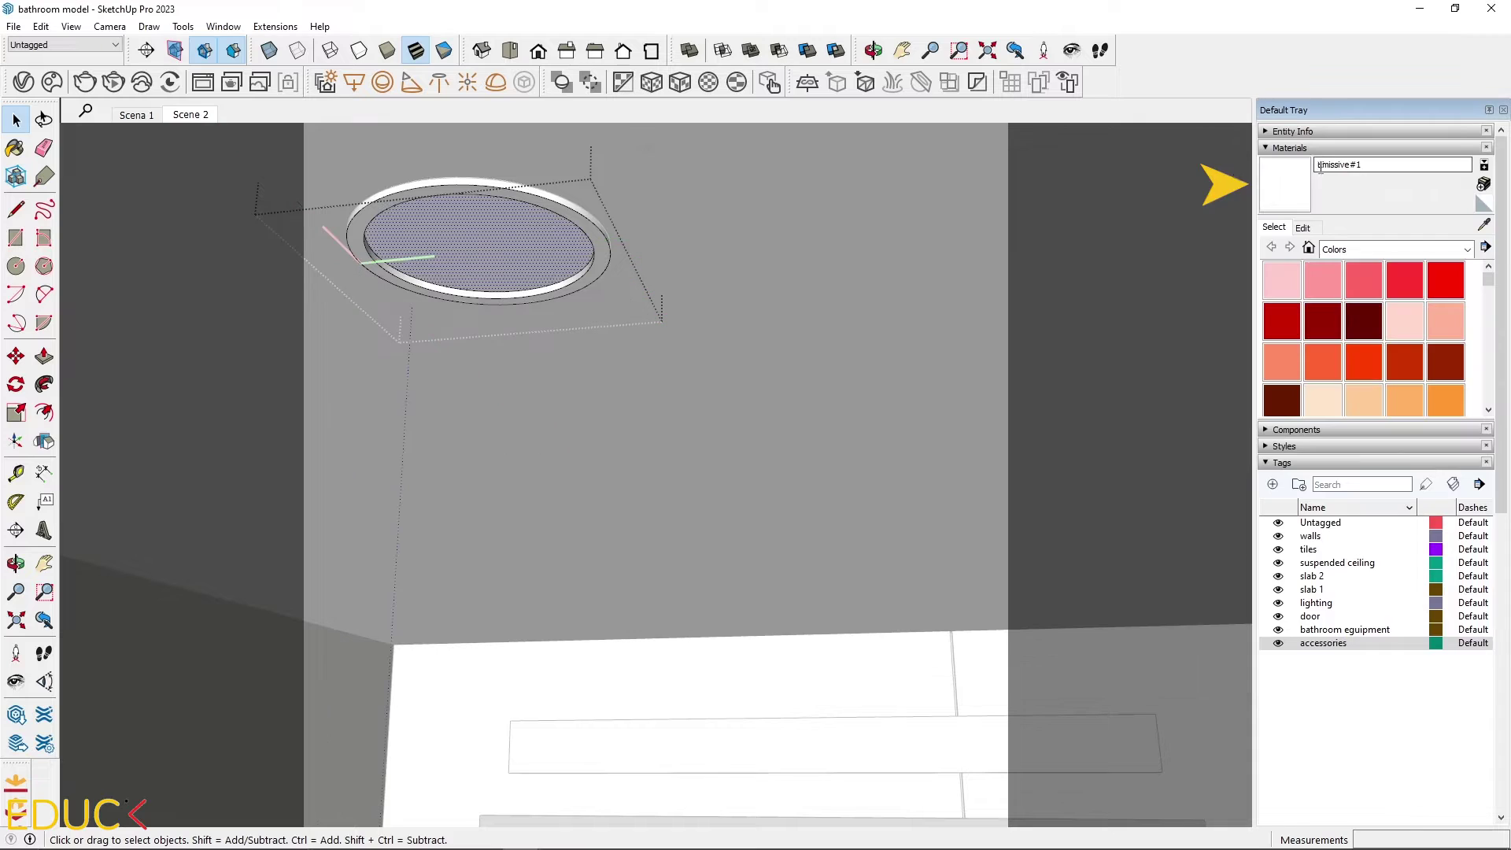
key(b)
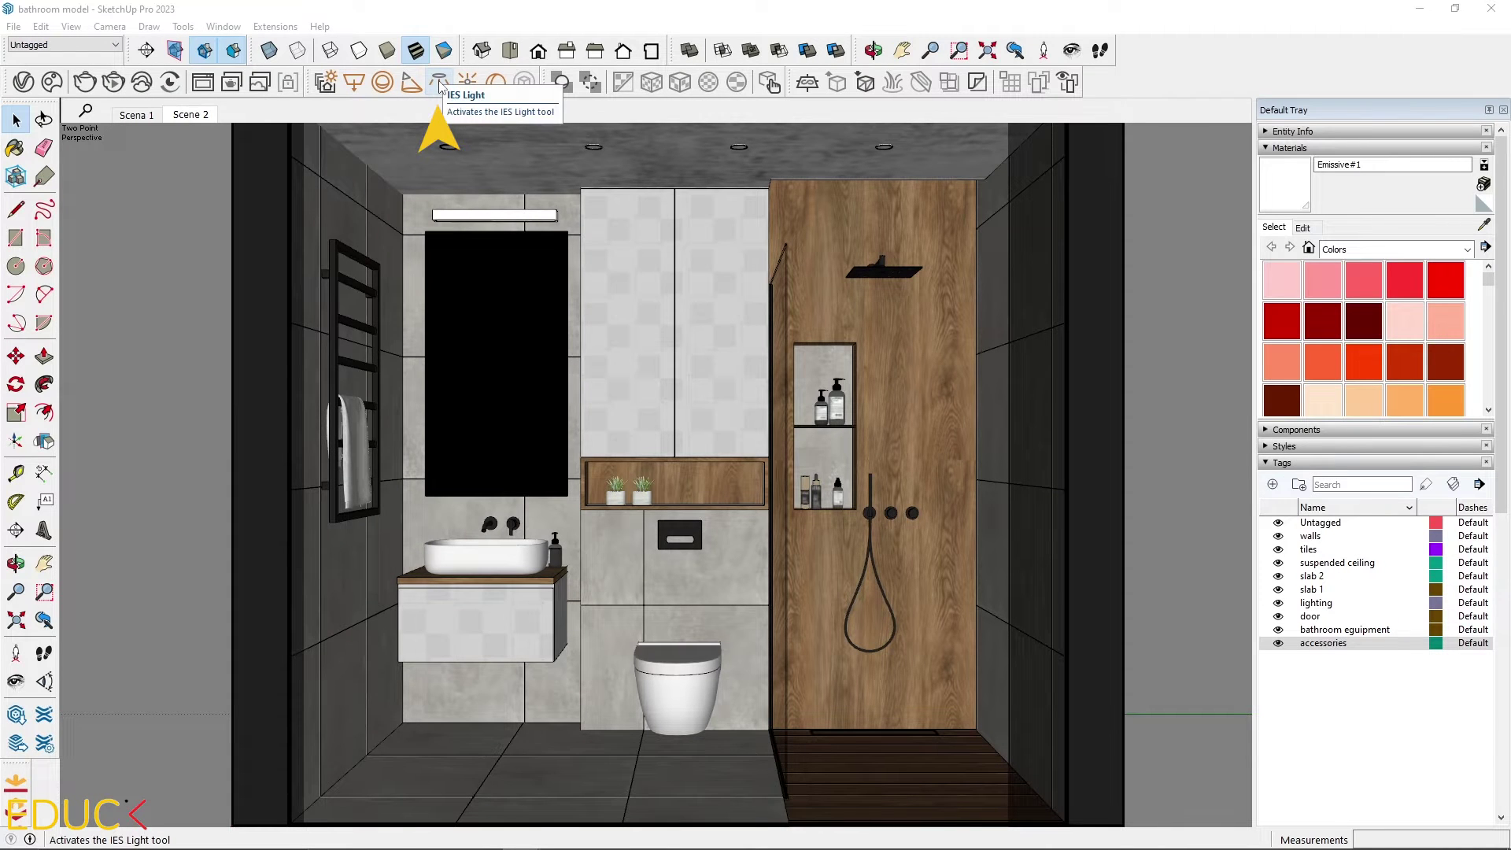
- Place a V-Ray IES light using light.ies just below the first ceiling spotlight, above the mirror
click(439, 85)
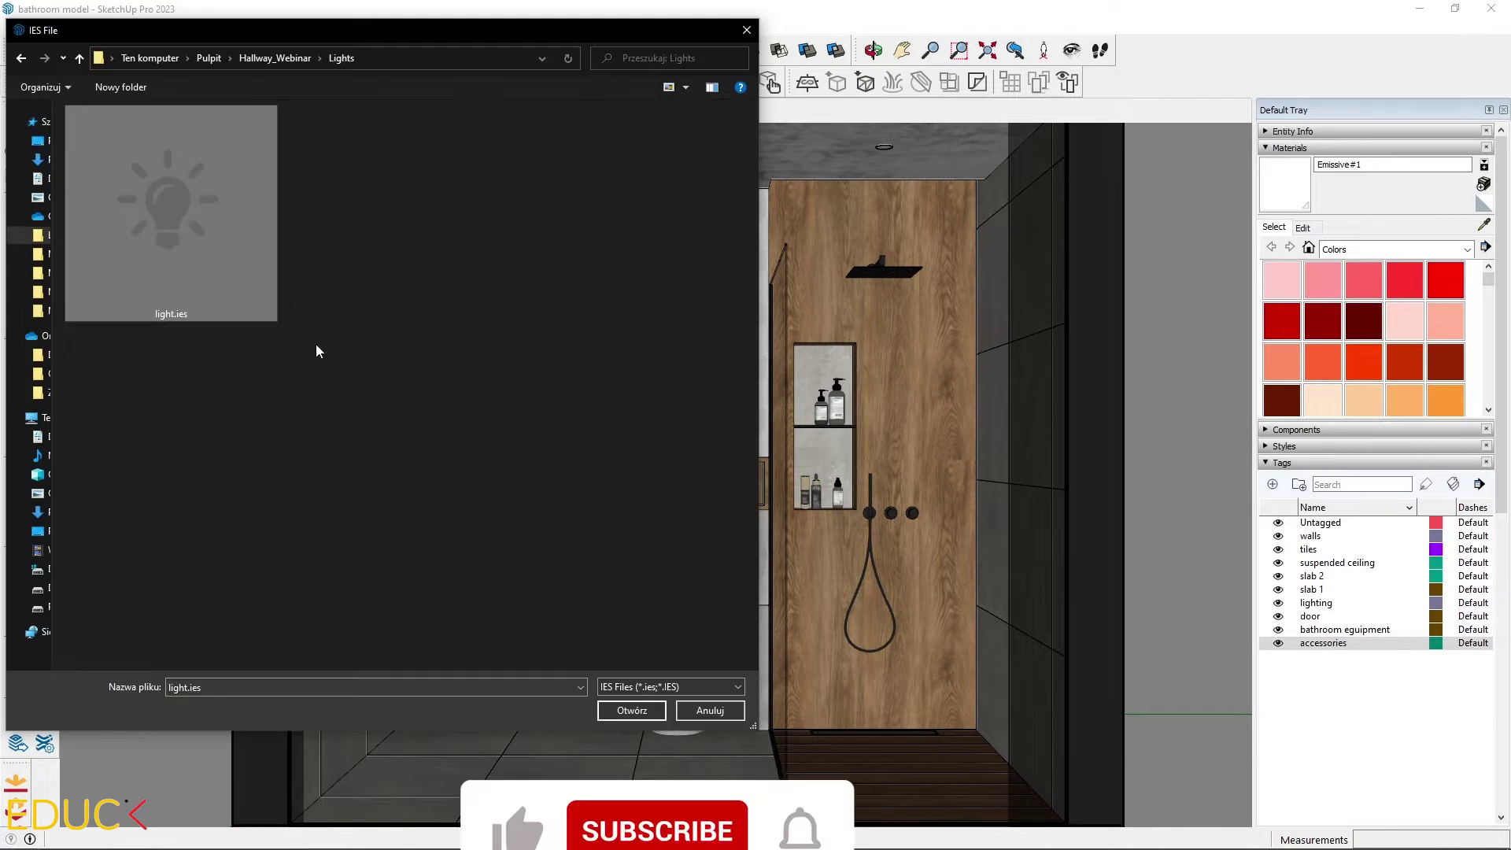
click(624, 708)
scroll(378, 146, up, 6)
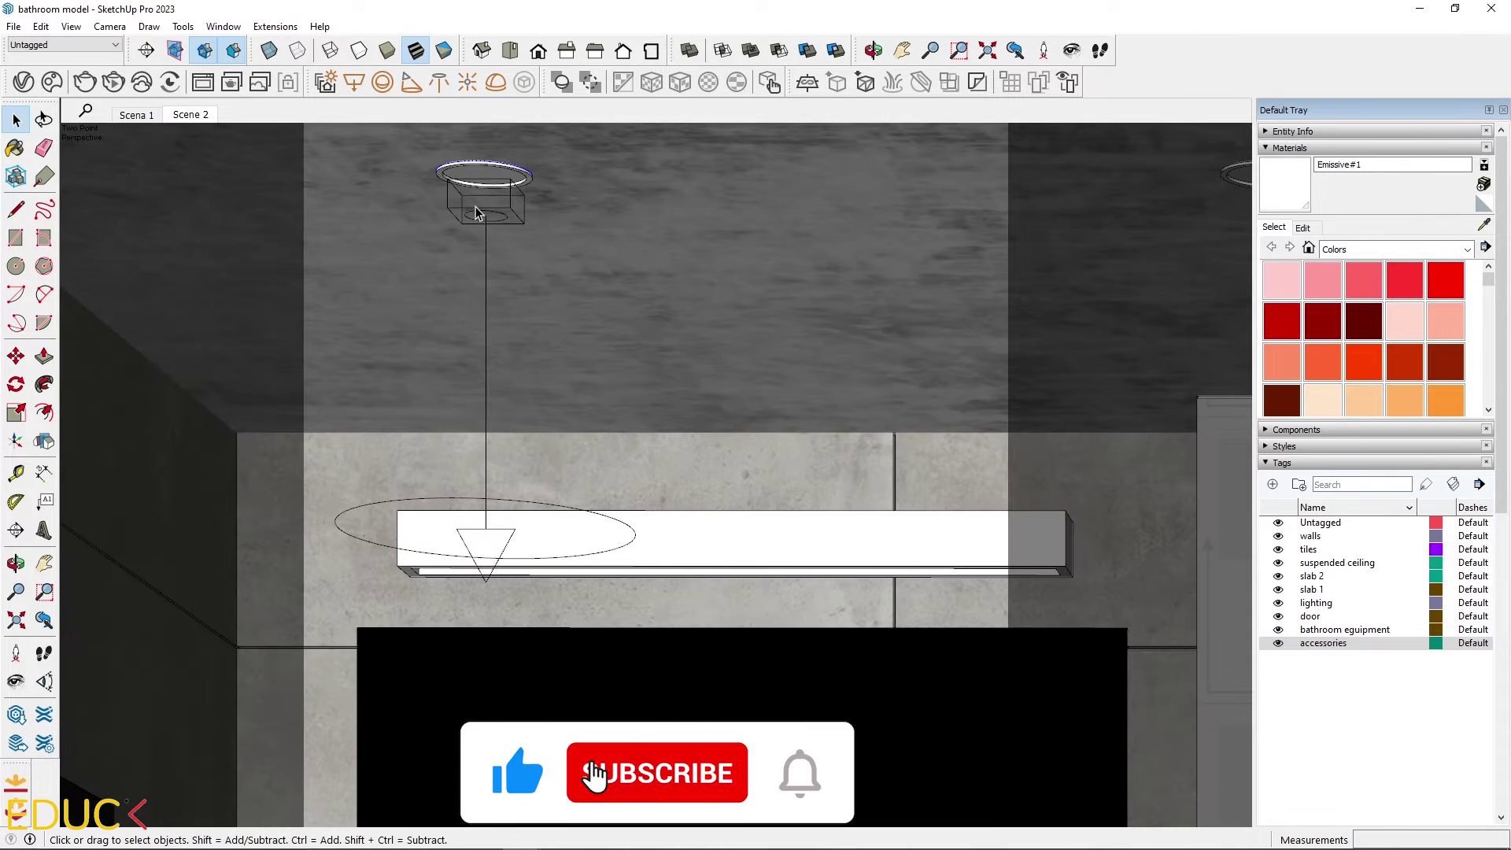
click(482, 168)
- Copy the IES light along the ceiling at a distance of 60 to the remaining spotlights
scroll(253, 332, down, 3)
click(253, 332)
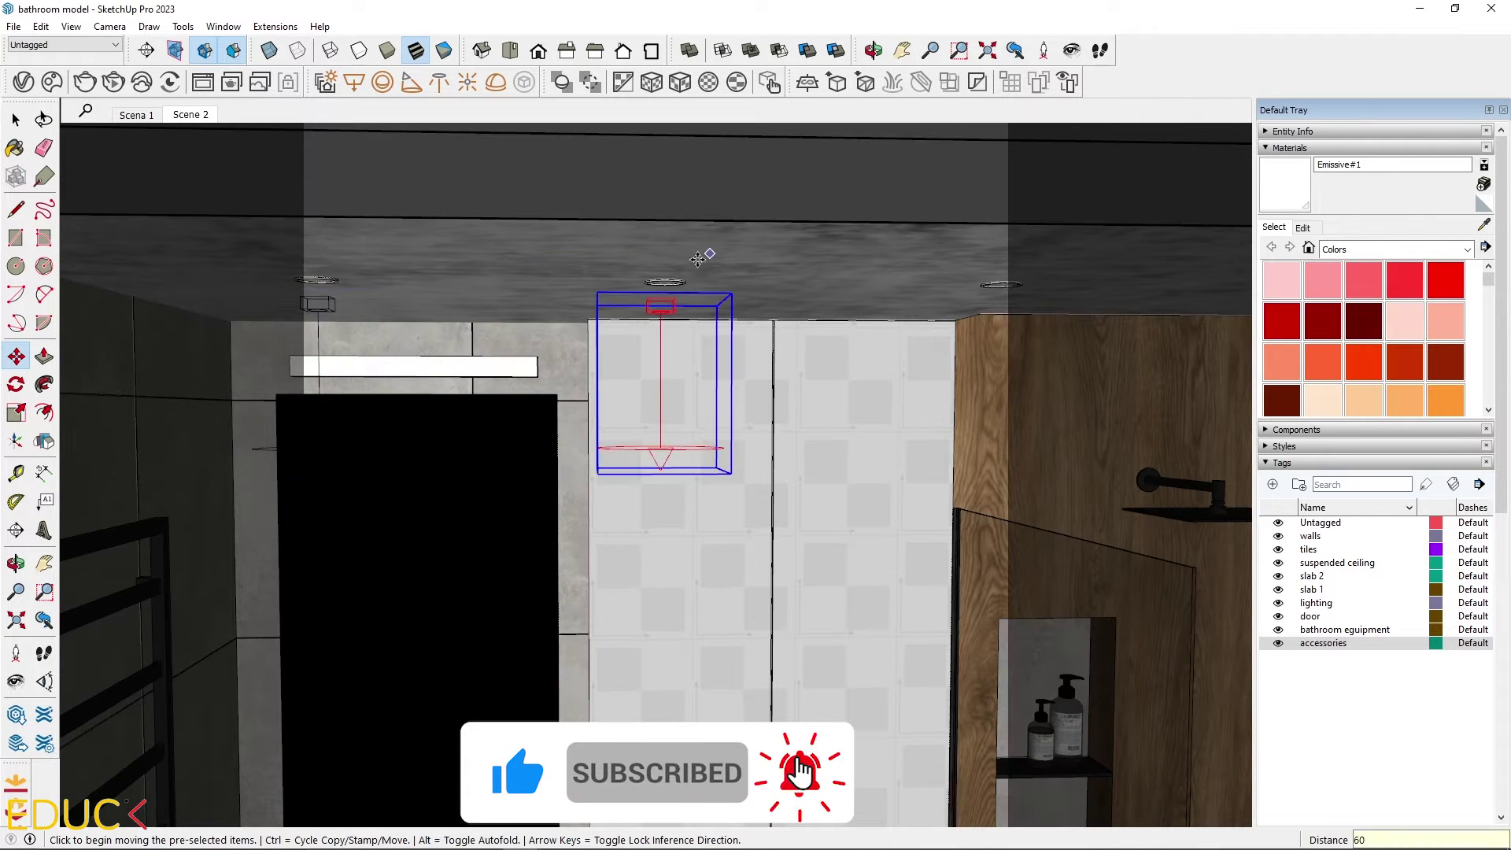
scroll(675, 266, up, 1)
click(979, 284)
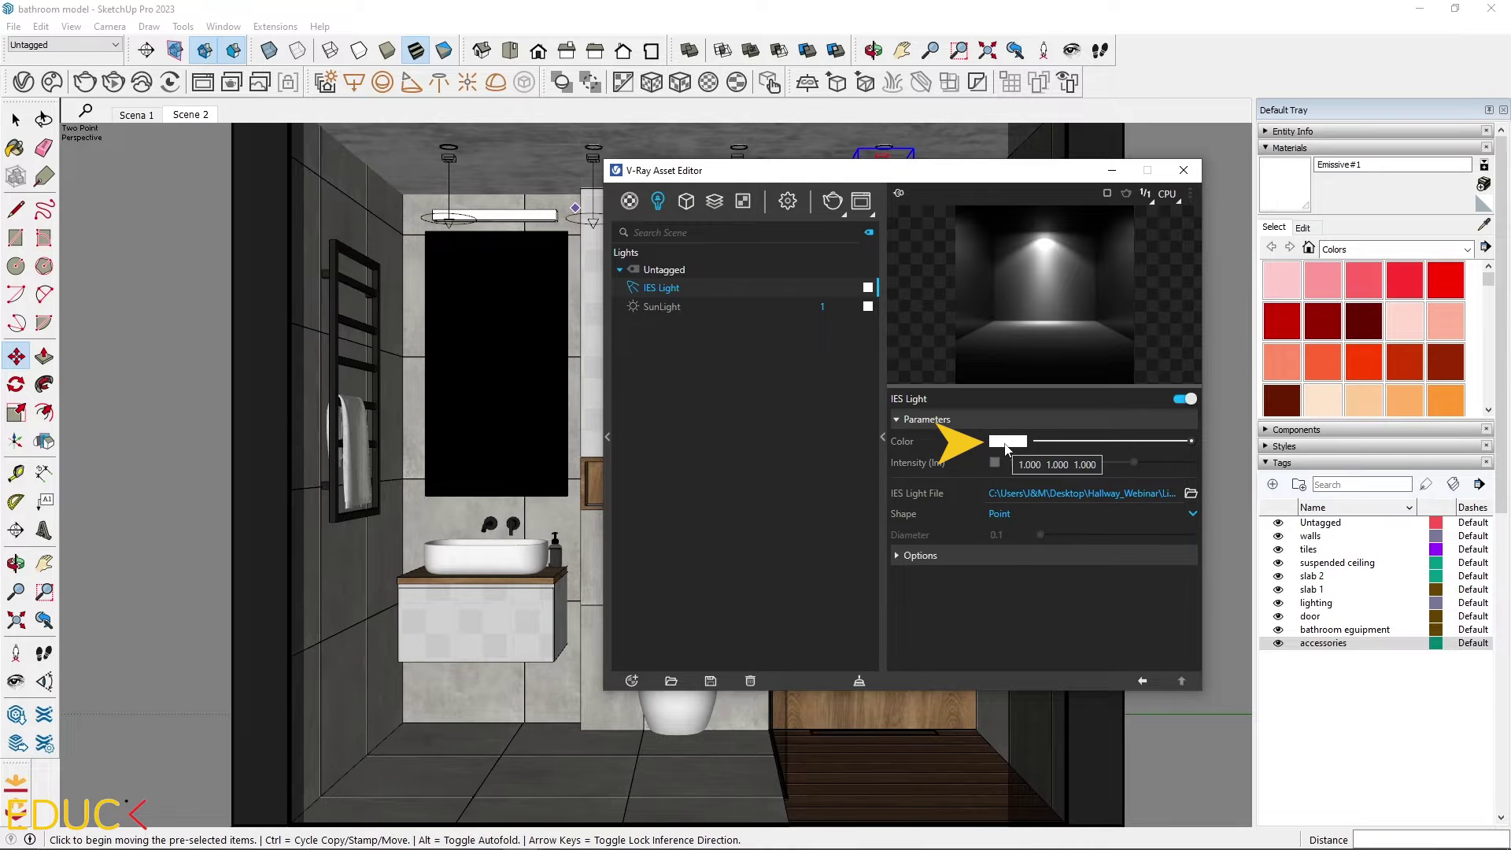
- Set the IES light's color temperature to 5000
click(1008, 442)
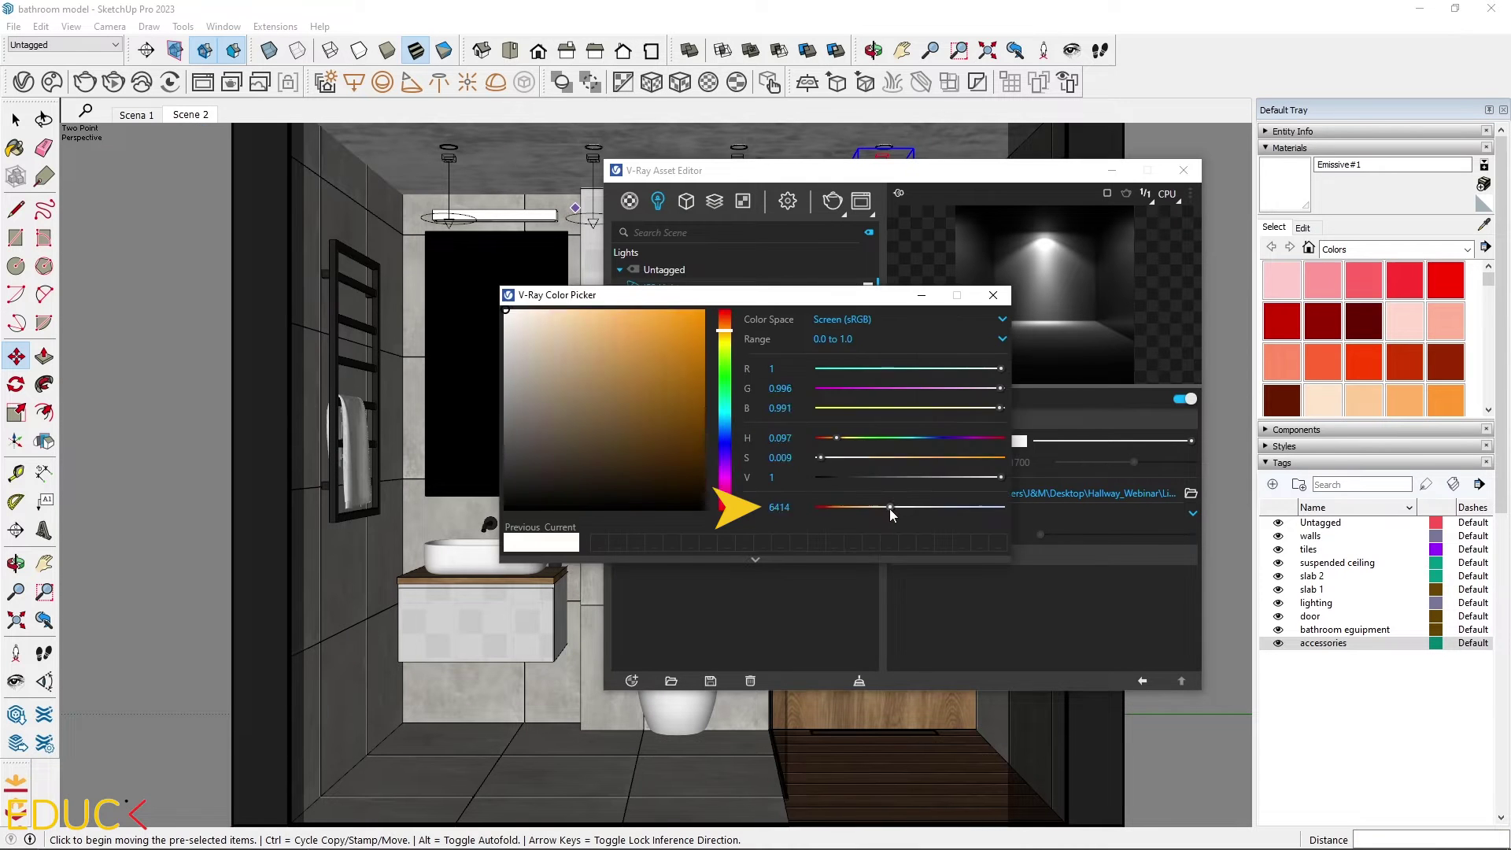
drag(888, 508, 872, 510)
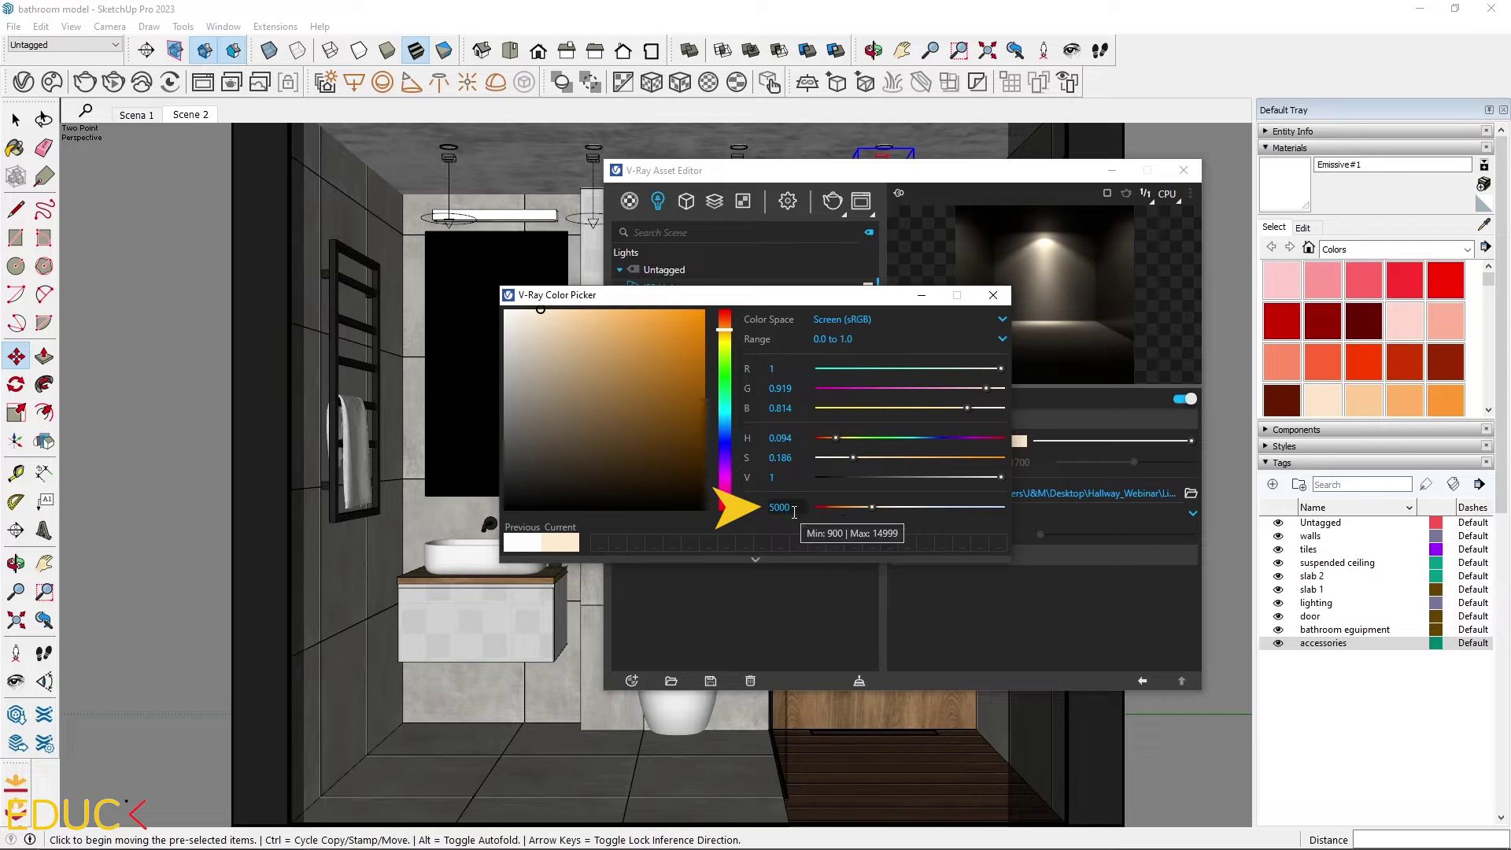
click(993, 472)
- Override the IES light's intensity with 8000 lm and choose its light shape
click(996, 463)
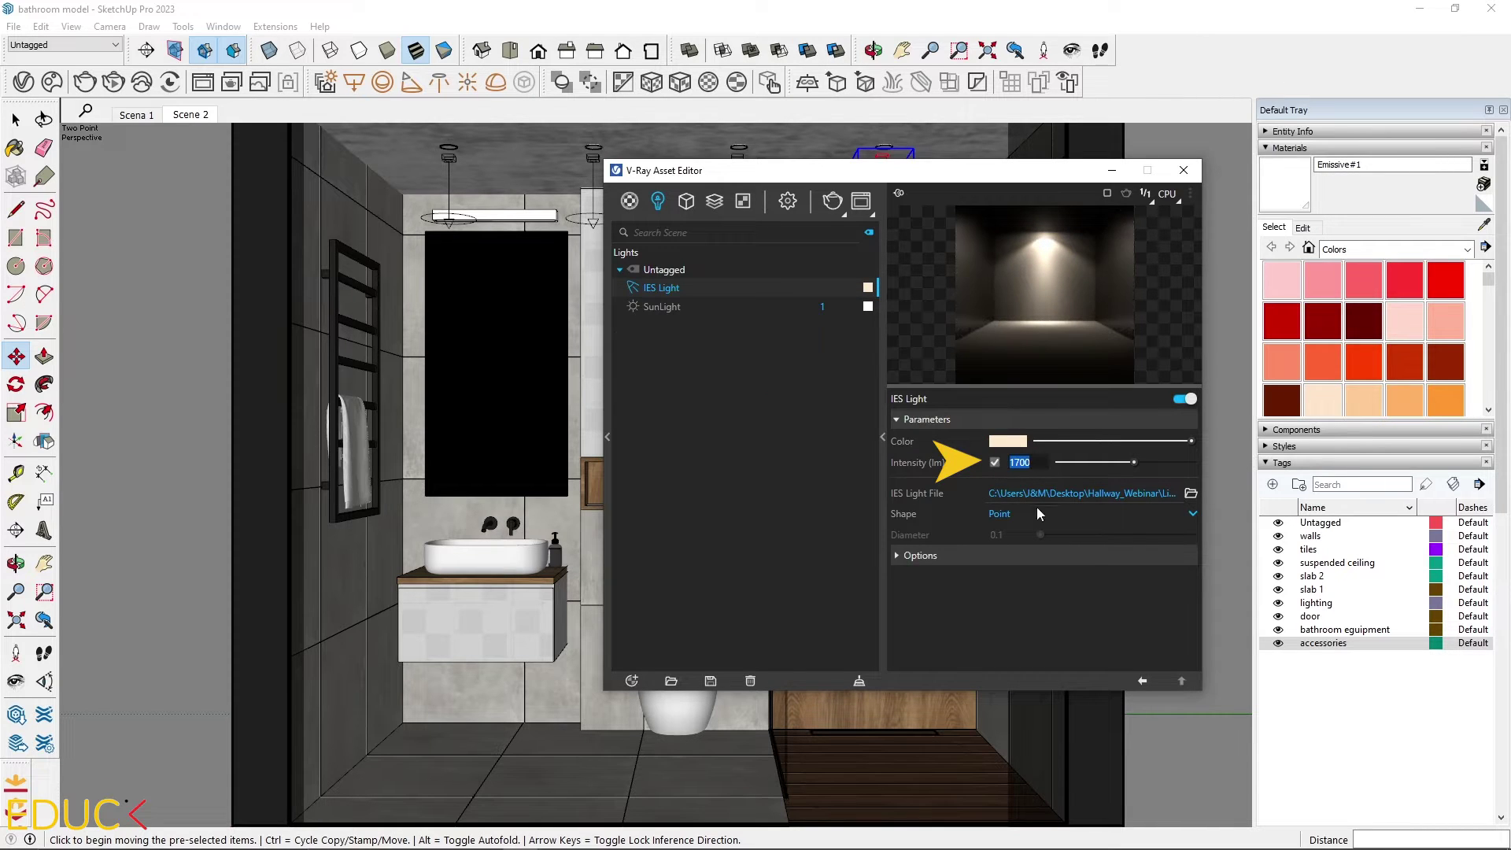
text(8000)
key(Return)
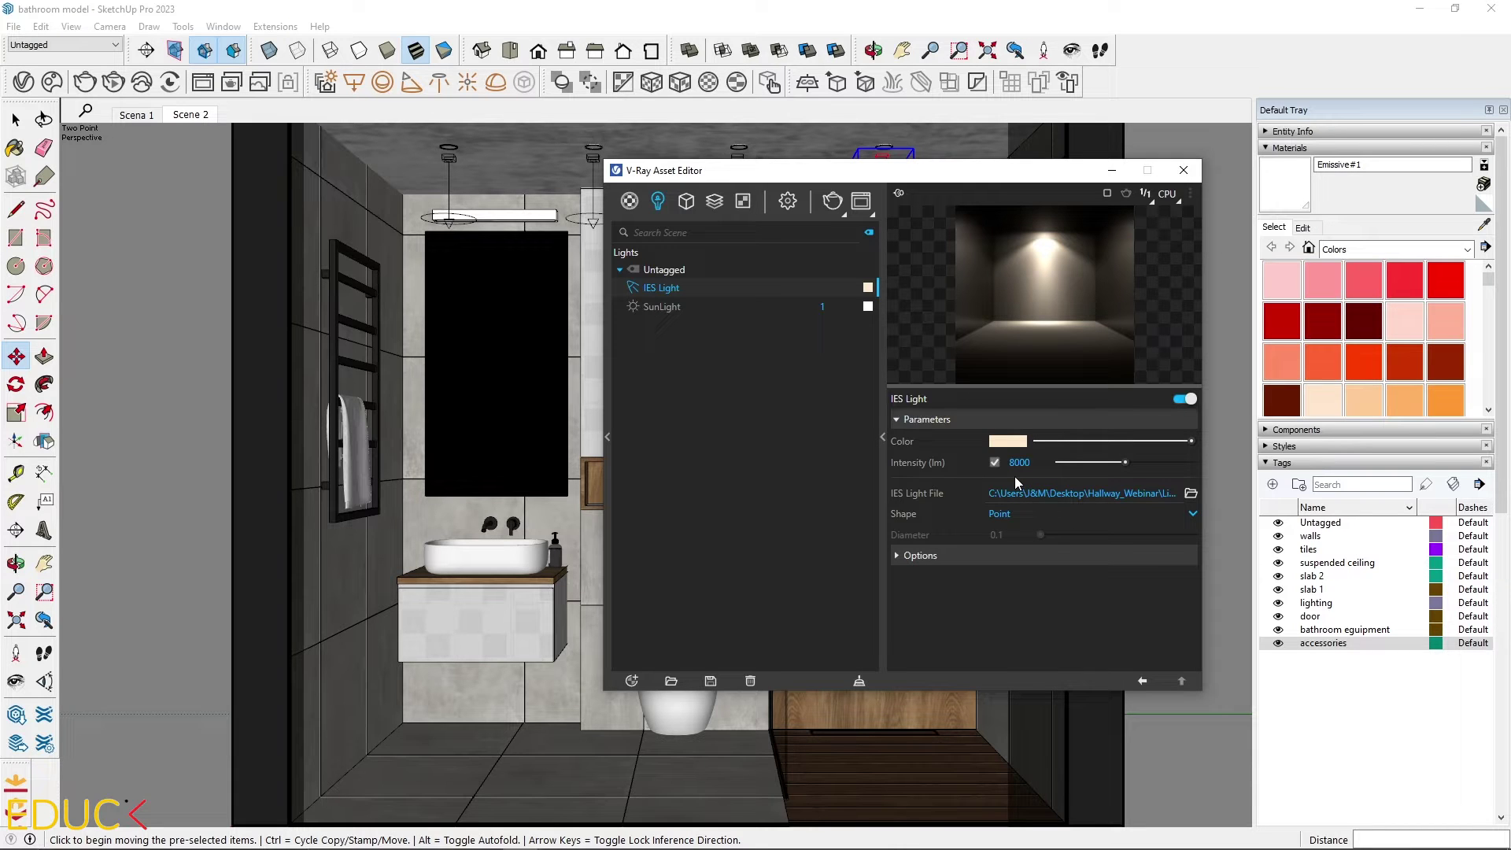
click(1001, 515)
click(1006, 533)
- Turn on Material Override in the V-Ray render settings
click(788, 202)
click(726, 595)
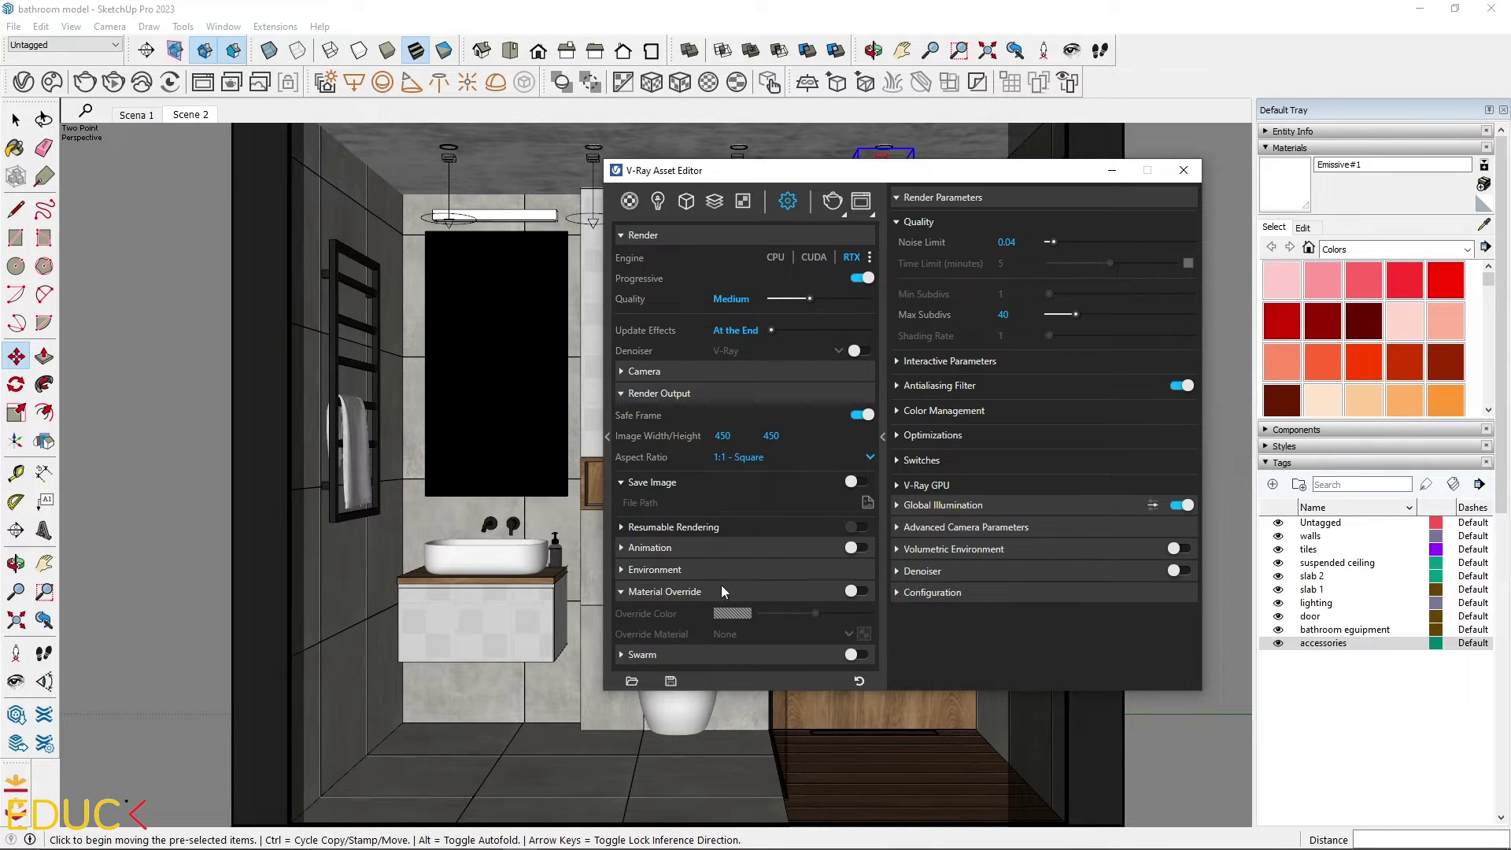
click(857, 593)
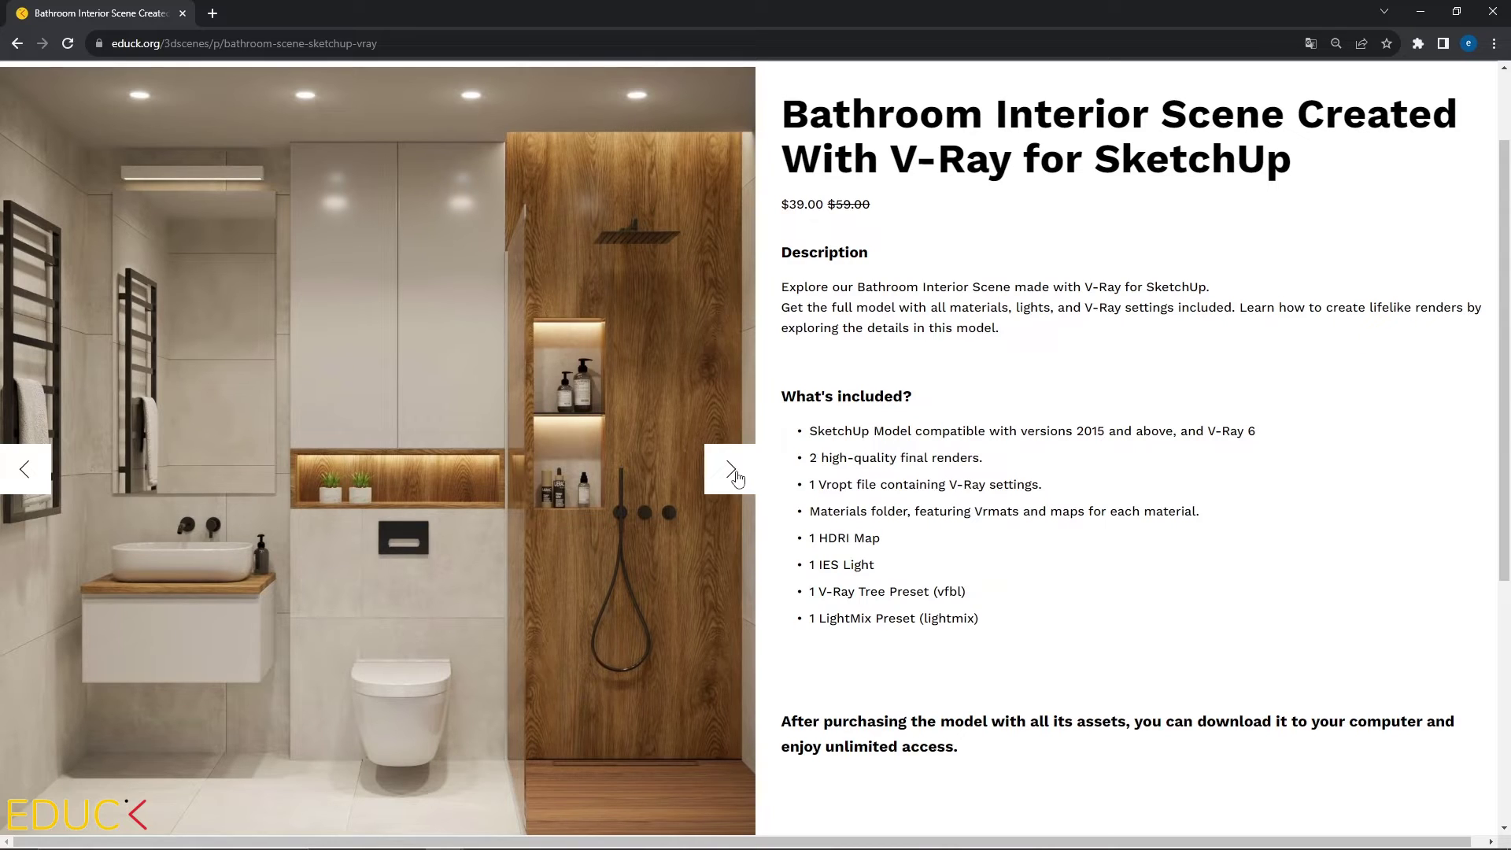
- Switch to the browser and examine the gallery images of the Bathroom Interior Scene product on educk.org
click(732, 470)
click(731, 470)
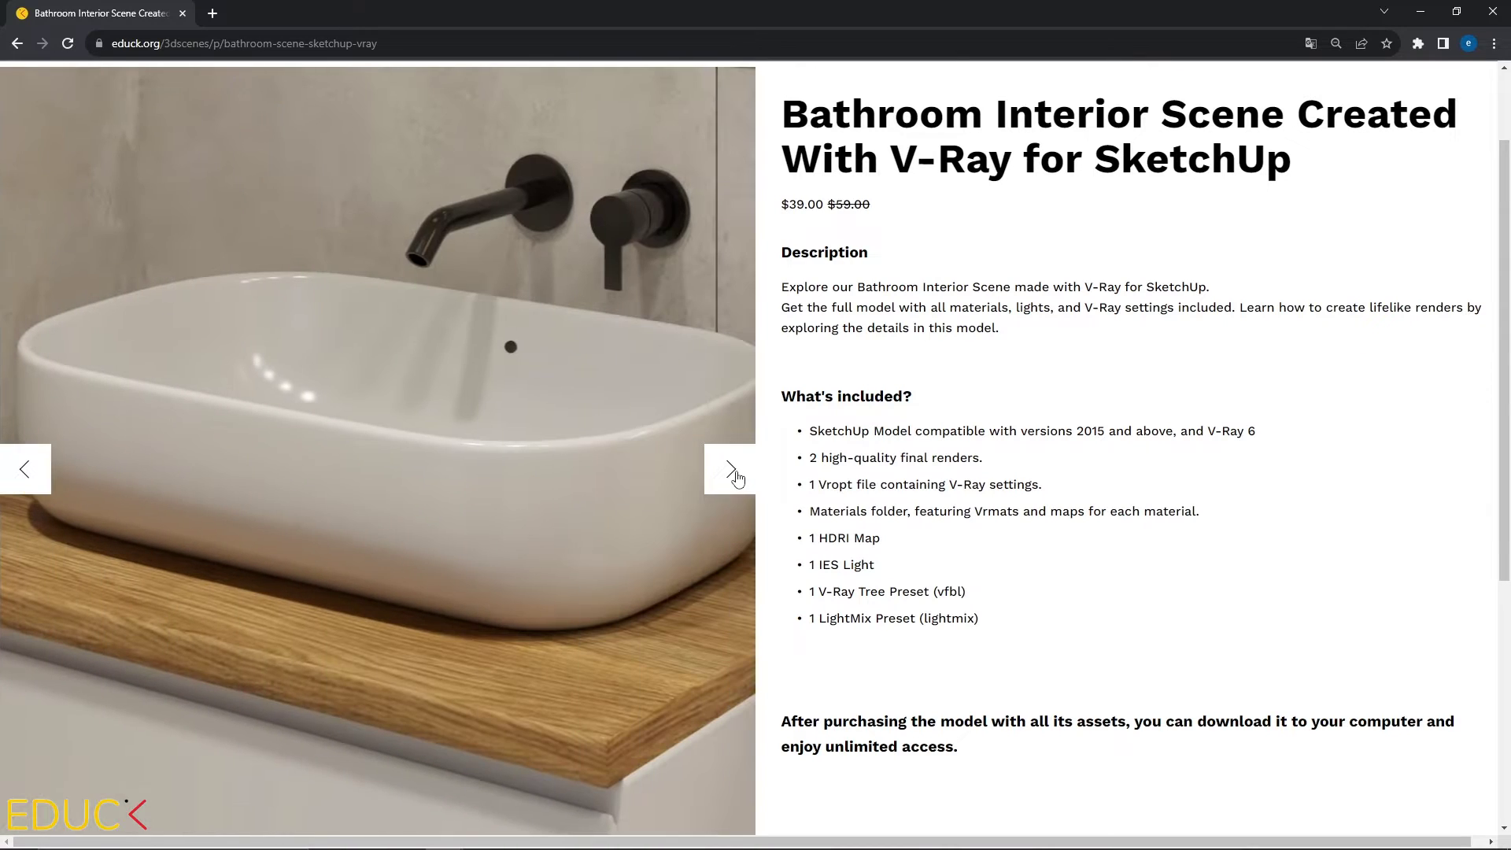
click(734, 471)
click(731, 471)
click(732, 471)
click(732, 471)
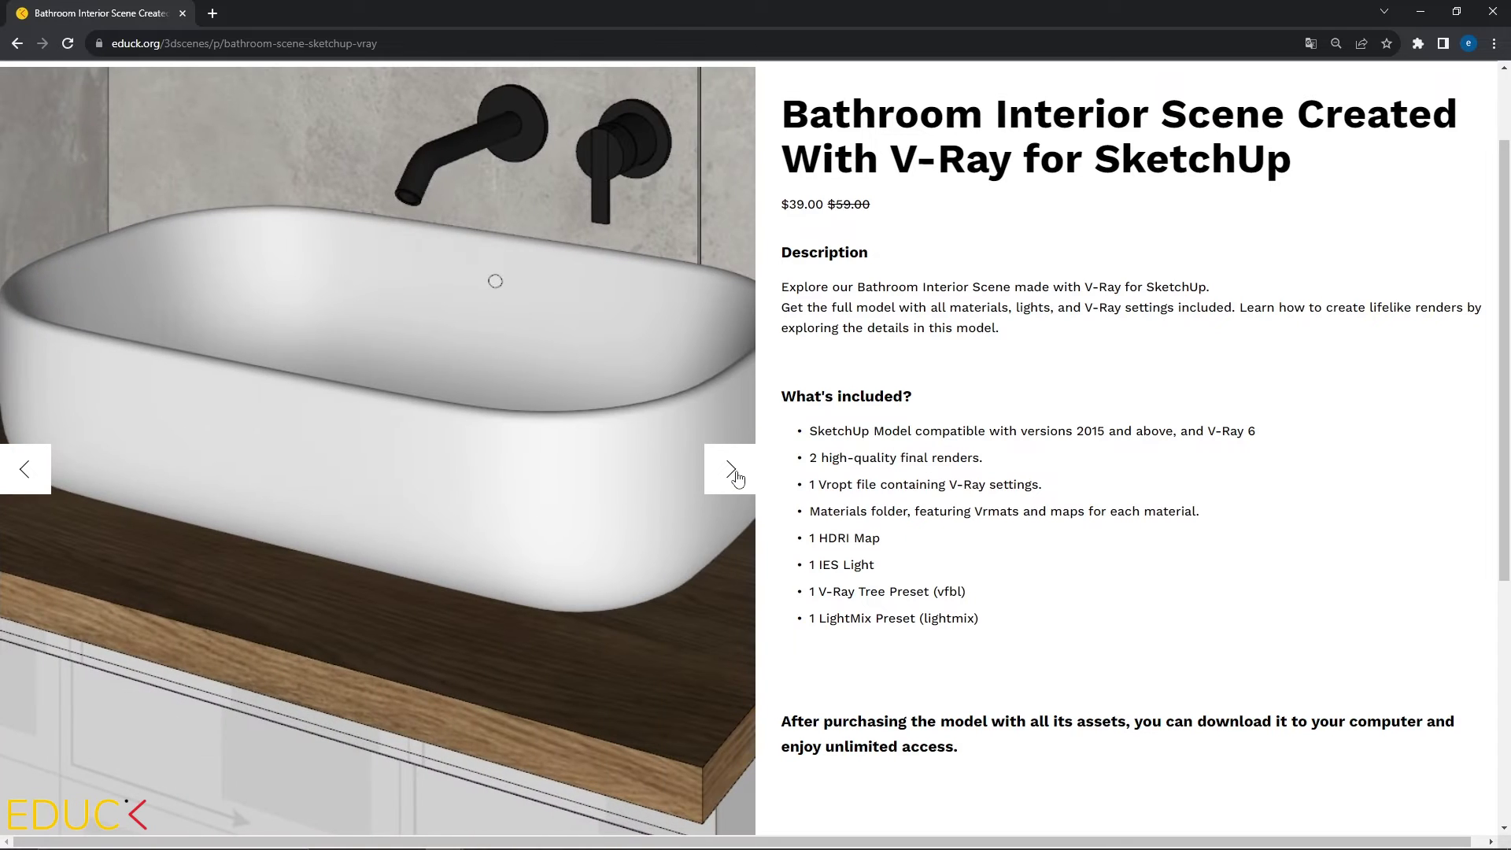
click(734, 471)
click(734, 471)
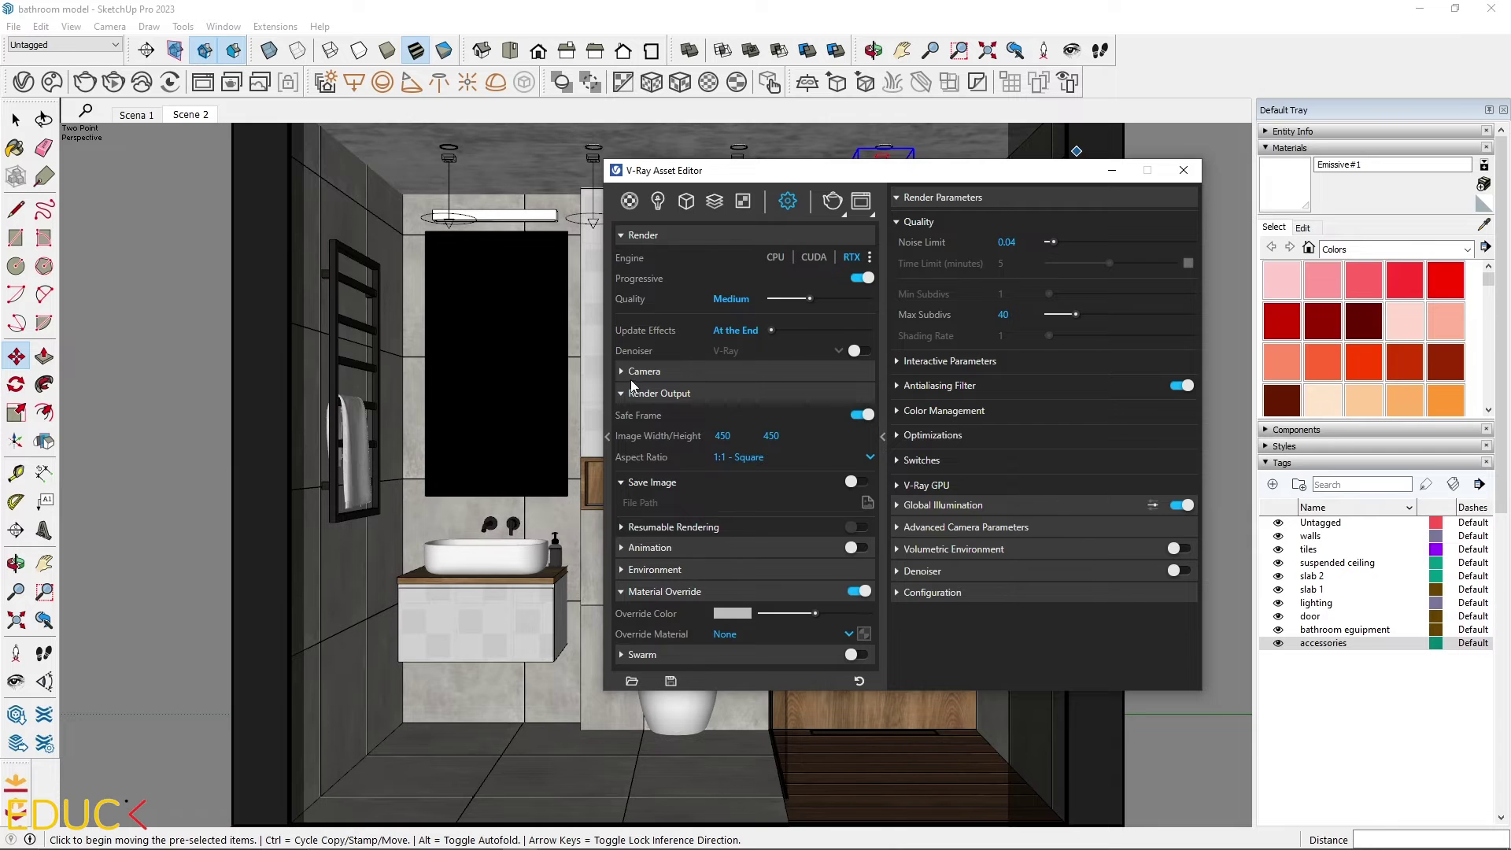
- Set the V-Ray camera's exposure value to 11.64 and compare the new render with the previous one
click(633, 373)
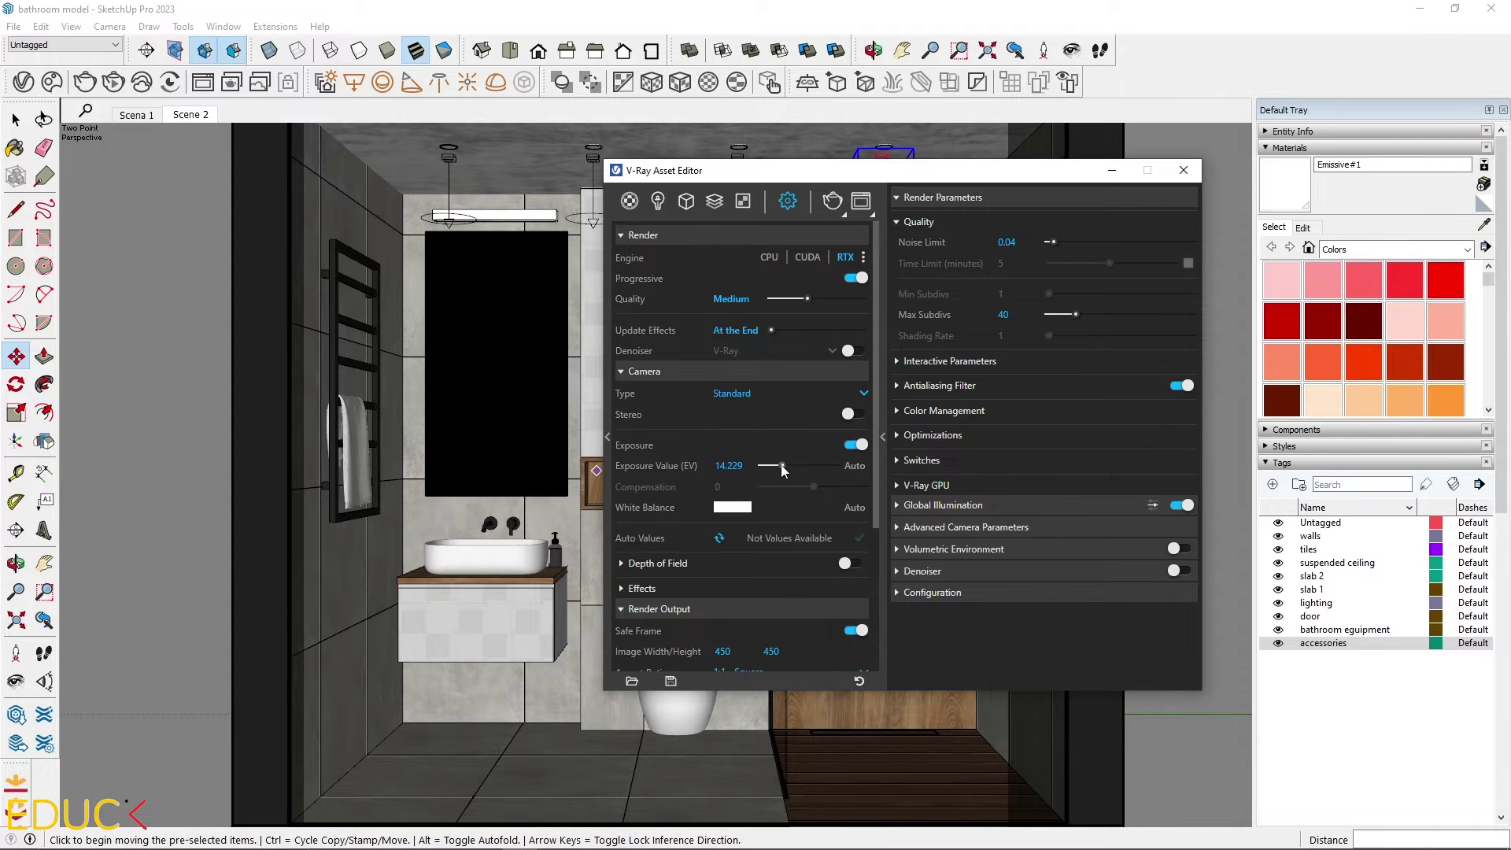
drag(786, 468, 784, 468)
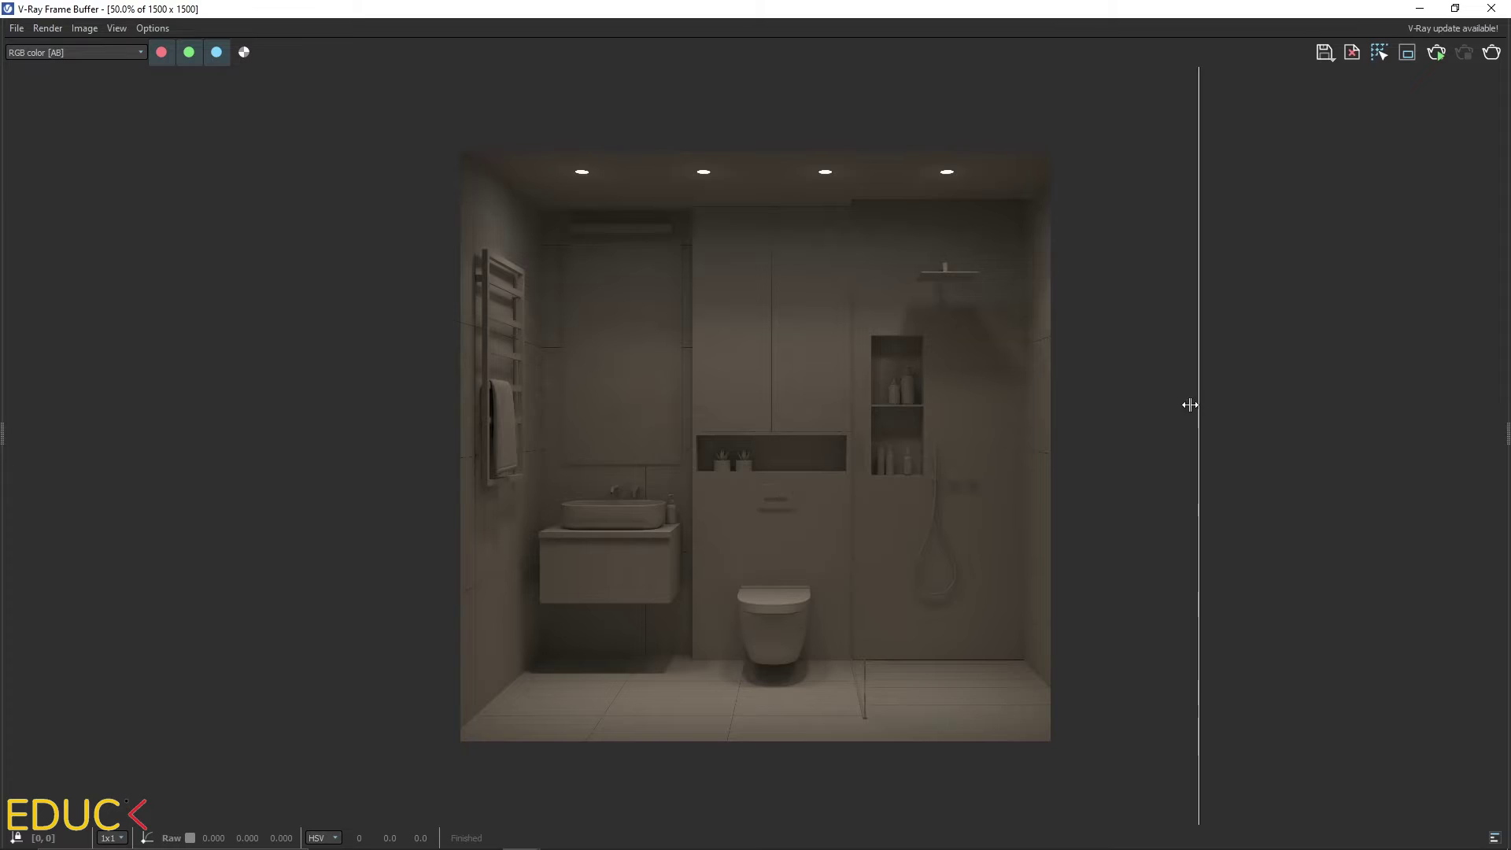
drag(1197, 455, 96, 456)
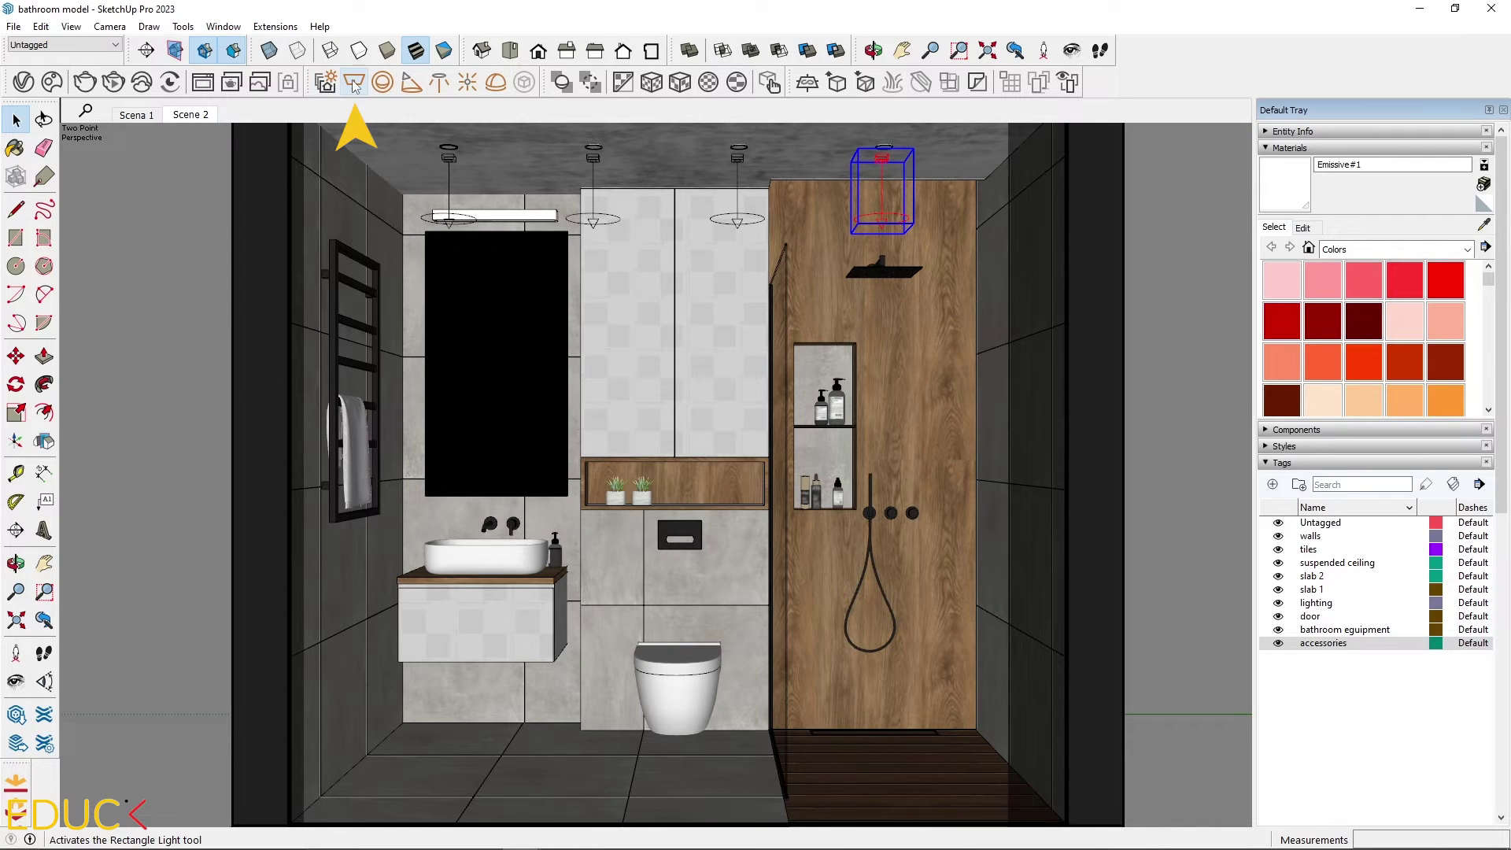
- Draw a V-Ray rectangle light in the ceiling recess above the shower's wooden wall
click(354, 85)
mouse_move(352, 93)
middle_down()
mouse_move(708, 275)
mouse_move(975, 222)
mouse_move(931, 522)
middle_up()
scroll(708, 275, up, 5)
click(931, 522)
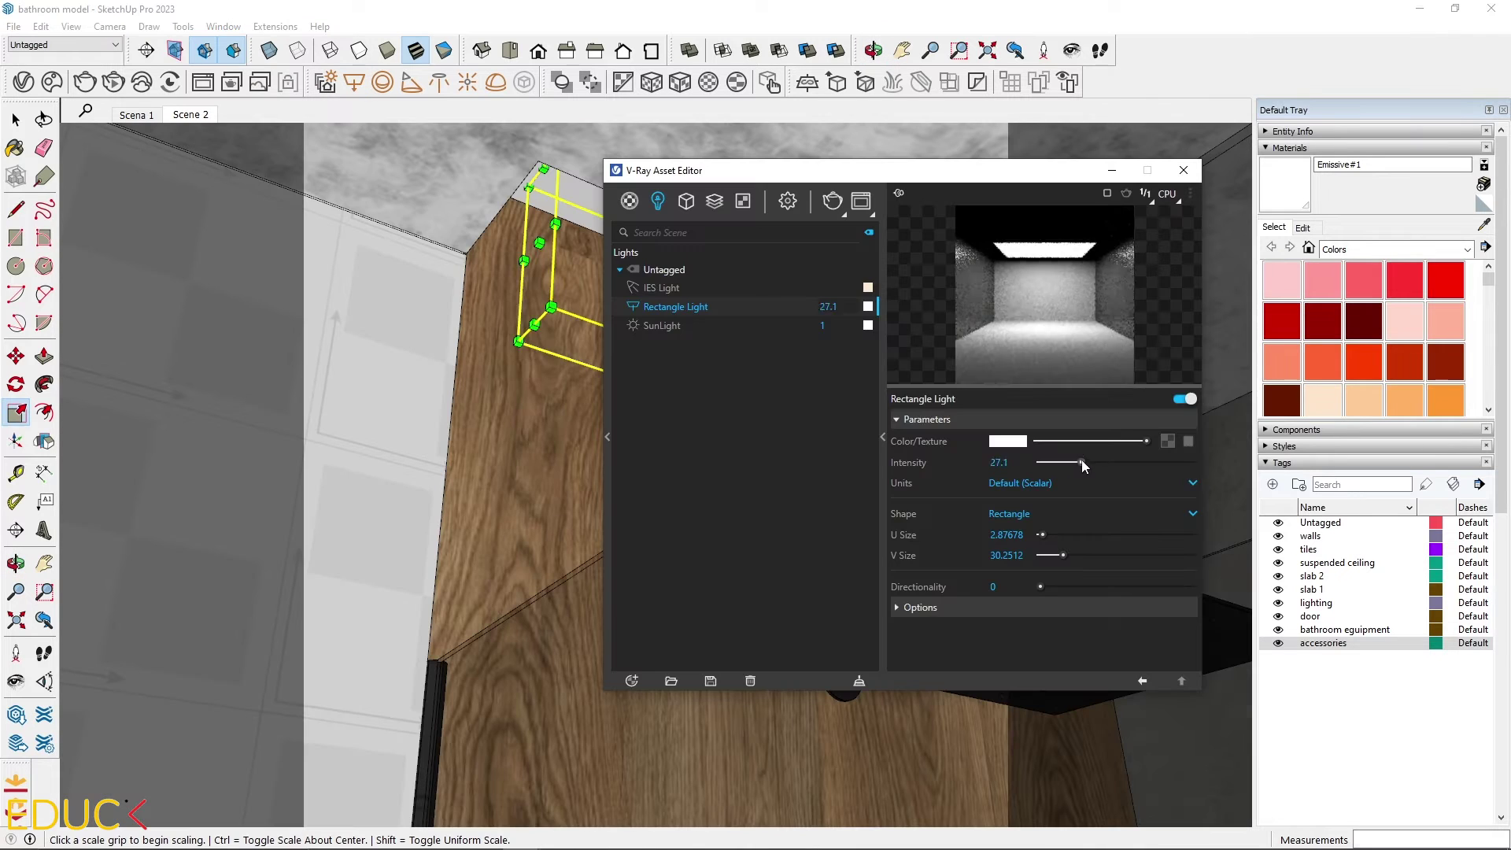
- Set the shower rectangle light's intensity to 10, give it a warm color temperature and make it invisible
drag(1083, 466, 1055, 463)
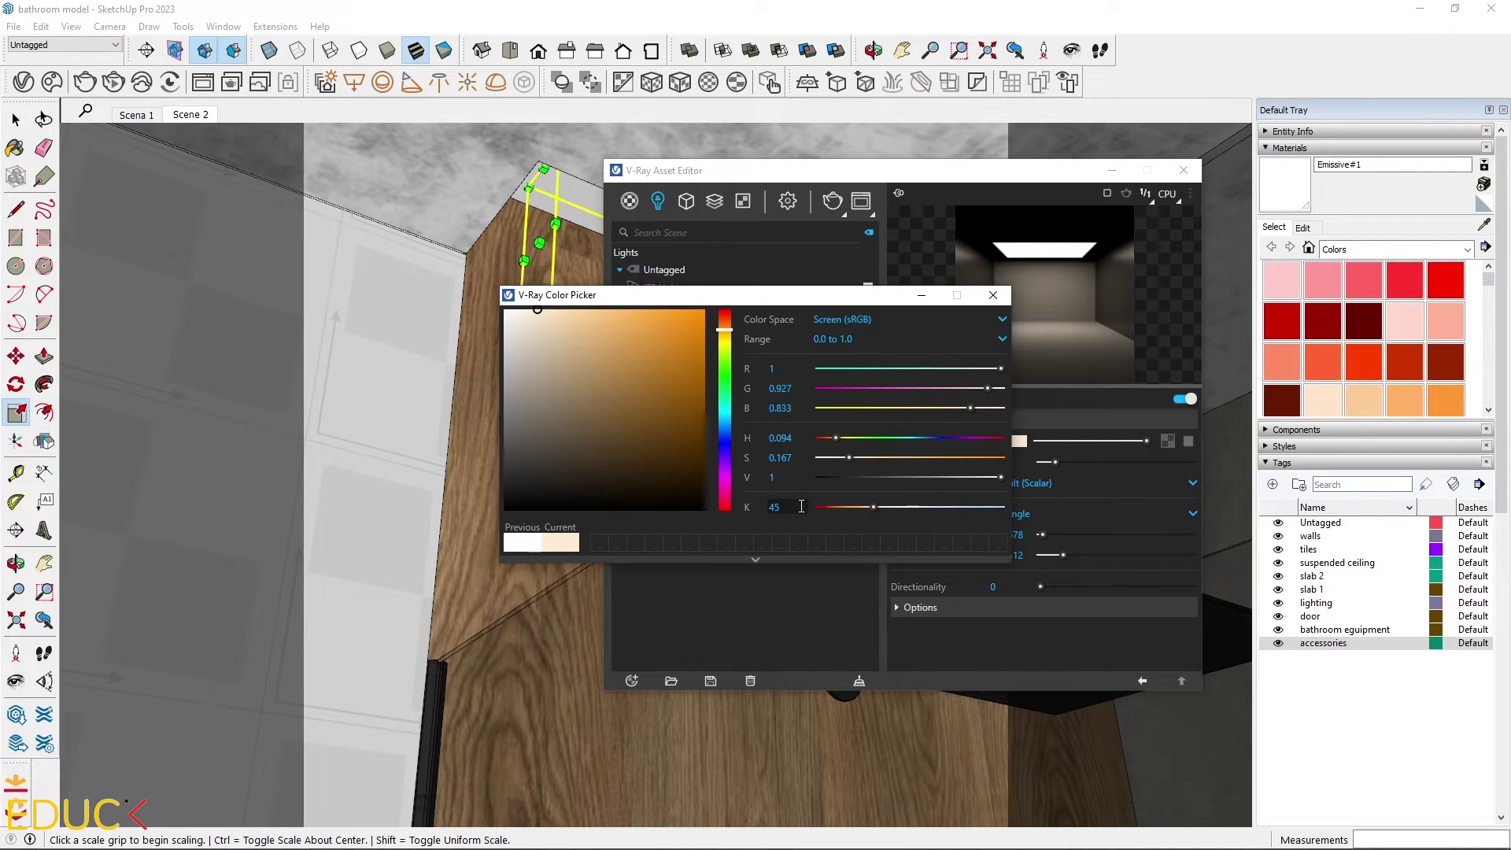
key(Return)
click(944, 608)
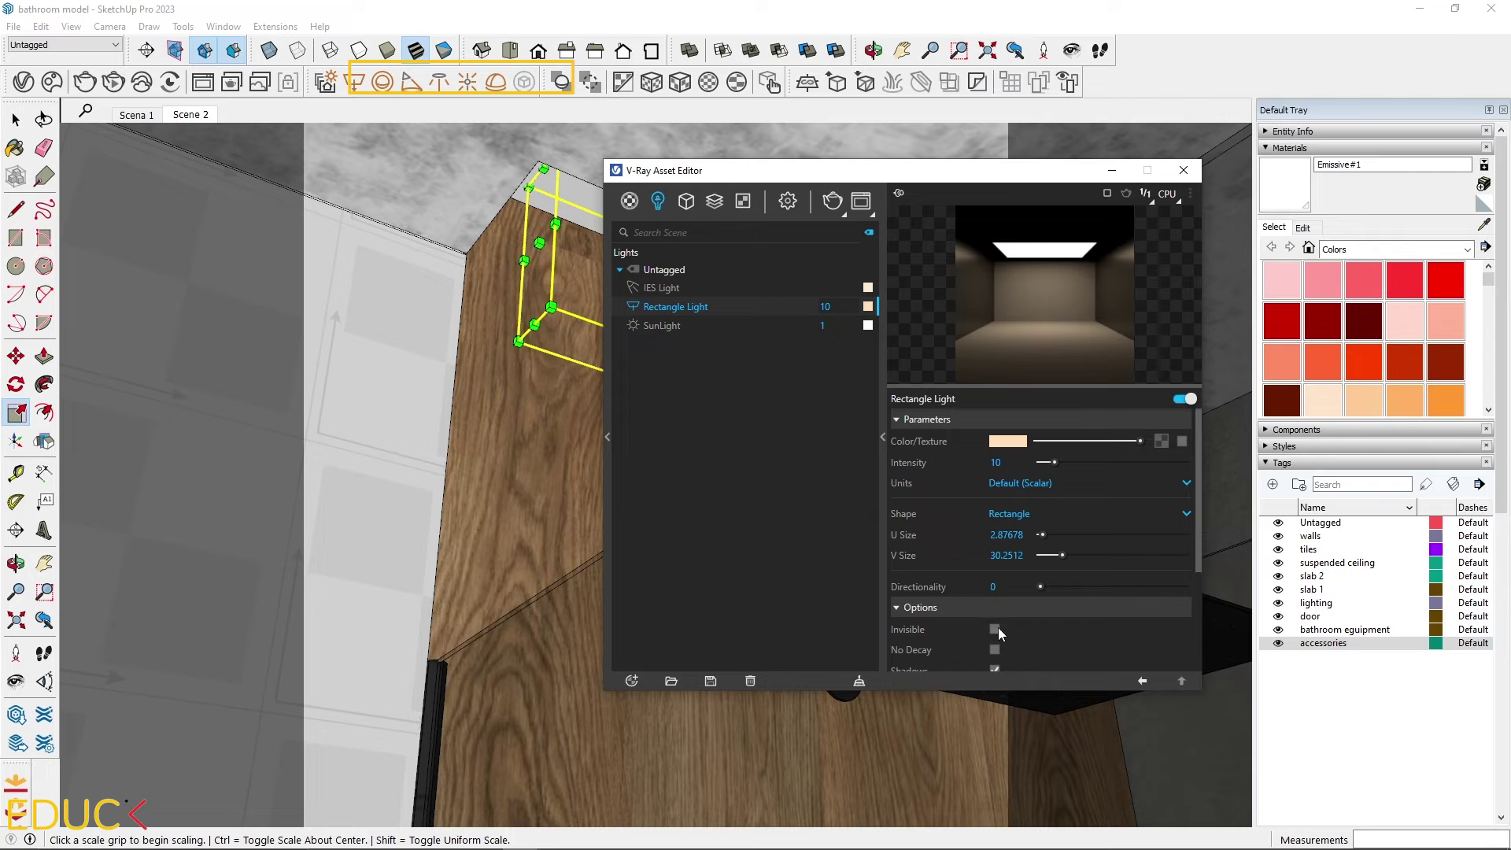
click(995, 629)
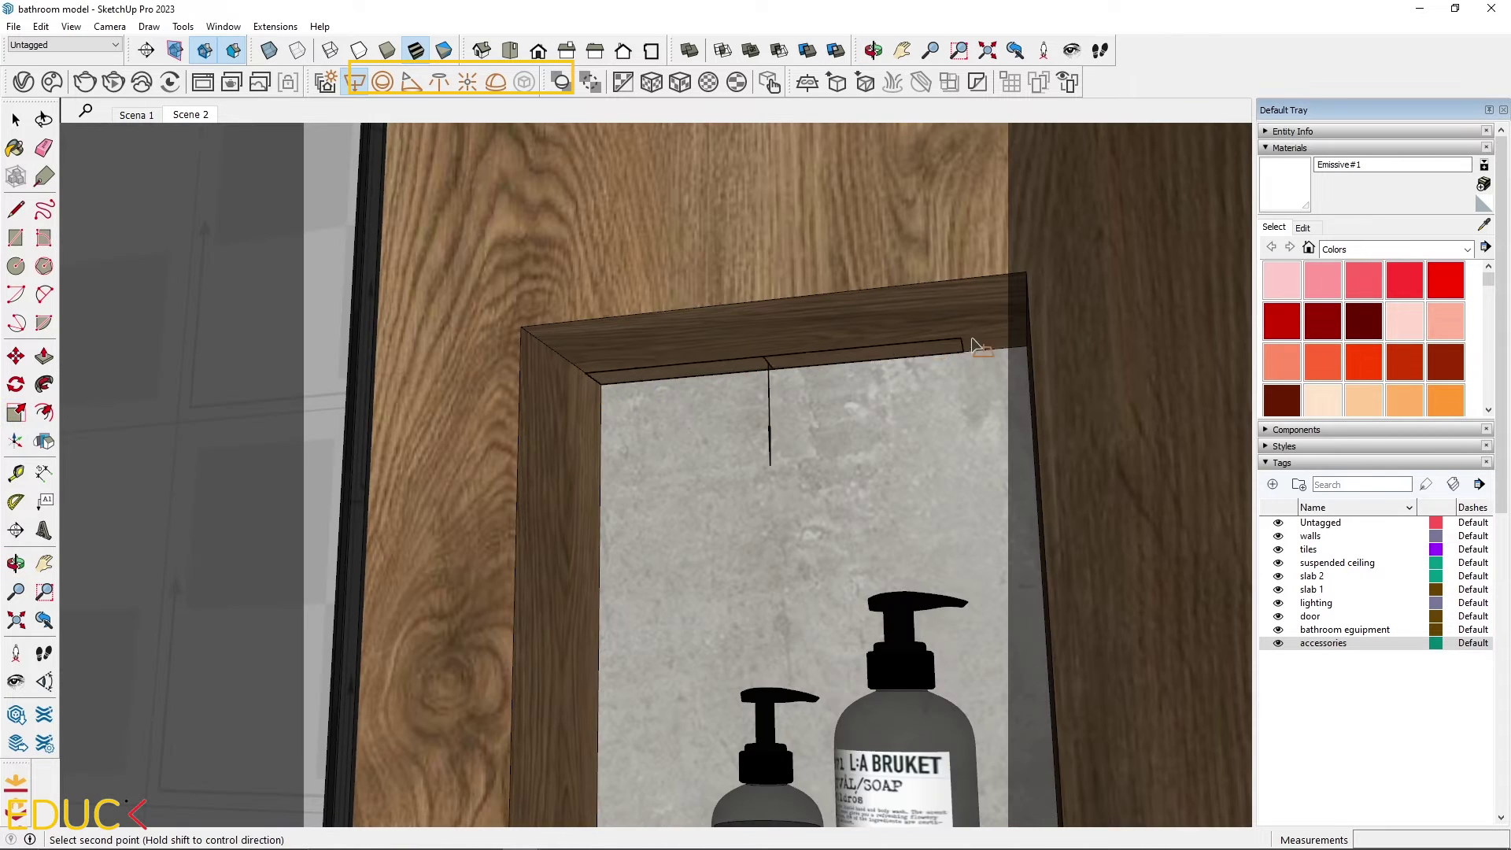
- Place a rectangle light along the upper back edge of the shower niche and copy it below the niche's shelf
scroll(395, 325, up, 3)
click(395, 325)
scroll(395, 325, down, 6)
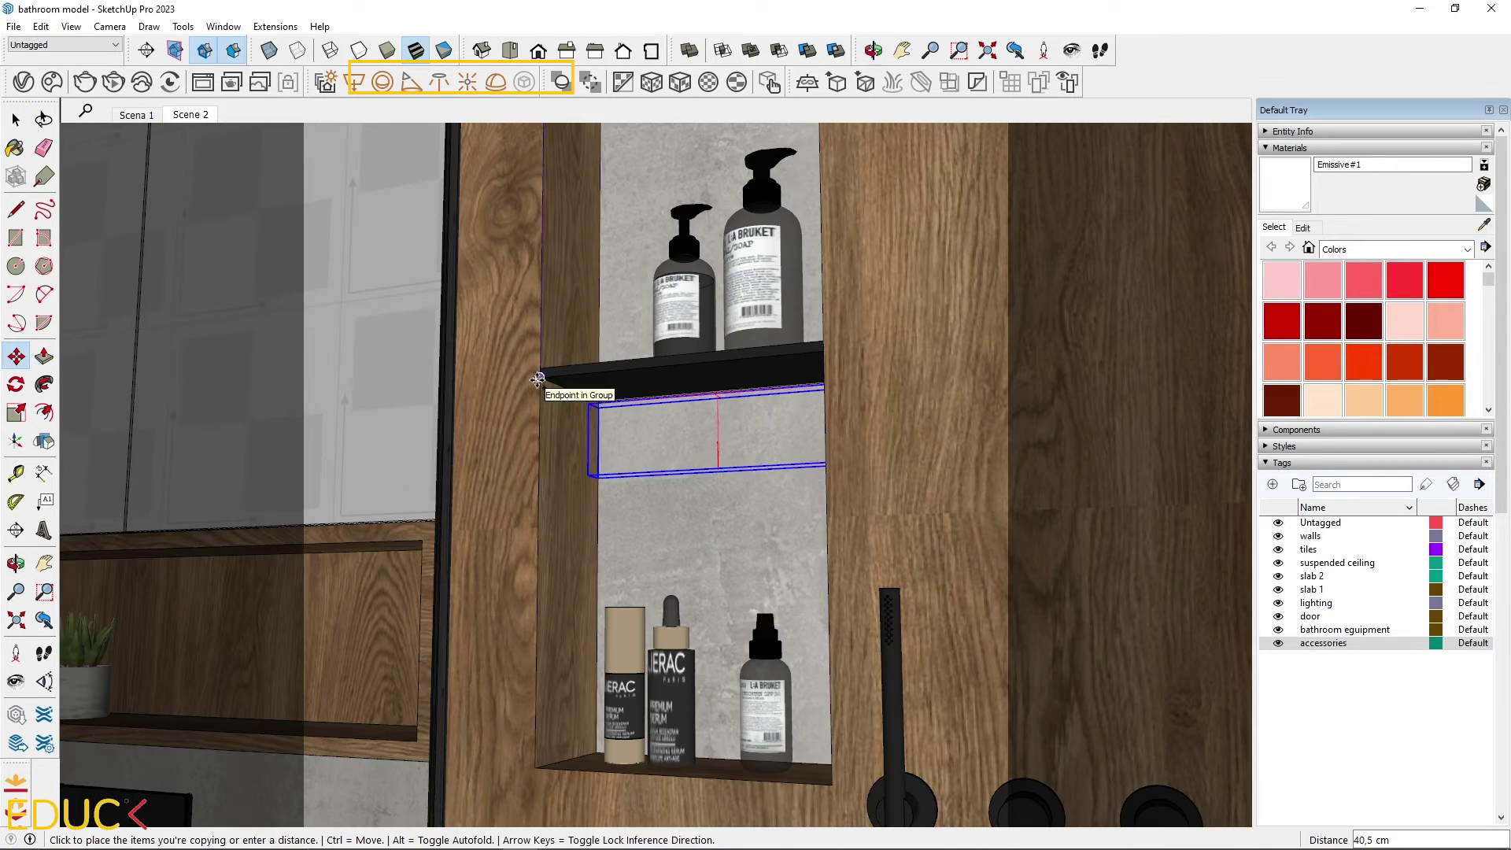
scroll(472, 441, up, 6)
click(352, 411)
- Scale the copied rectangle light to fit the wooden niche above the toilet and give it a warm color temperature
key(s)
drag(622, 473, 1031, 473)
click(923, 435)
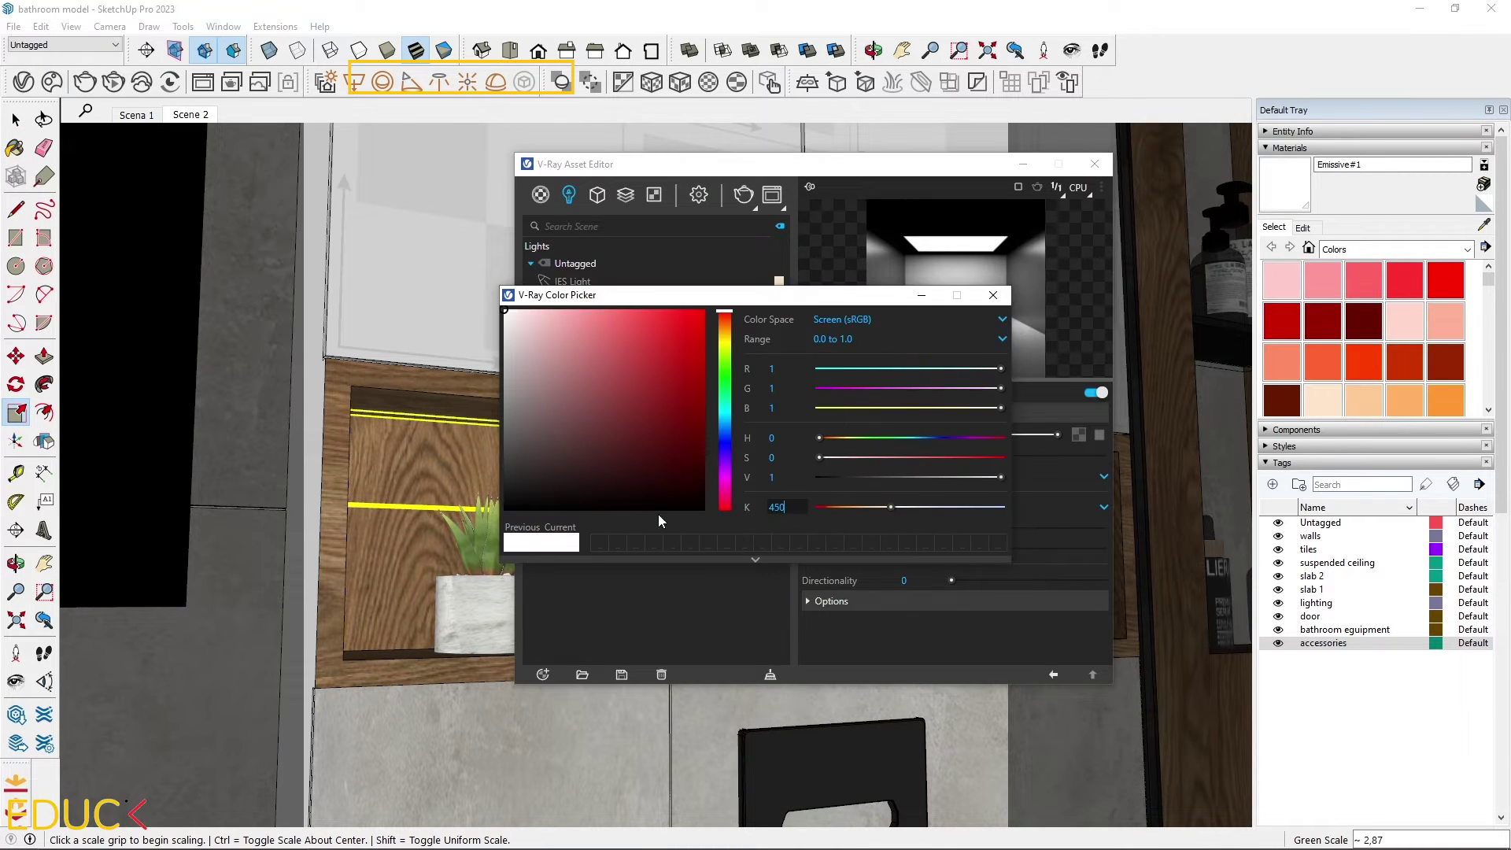
click(790, 485)
click(905, 601)
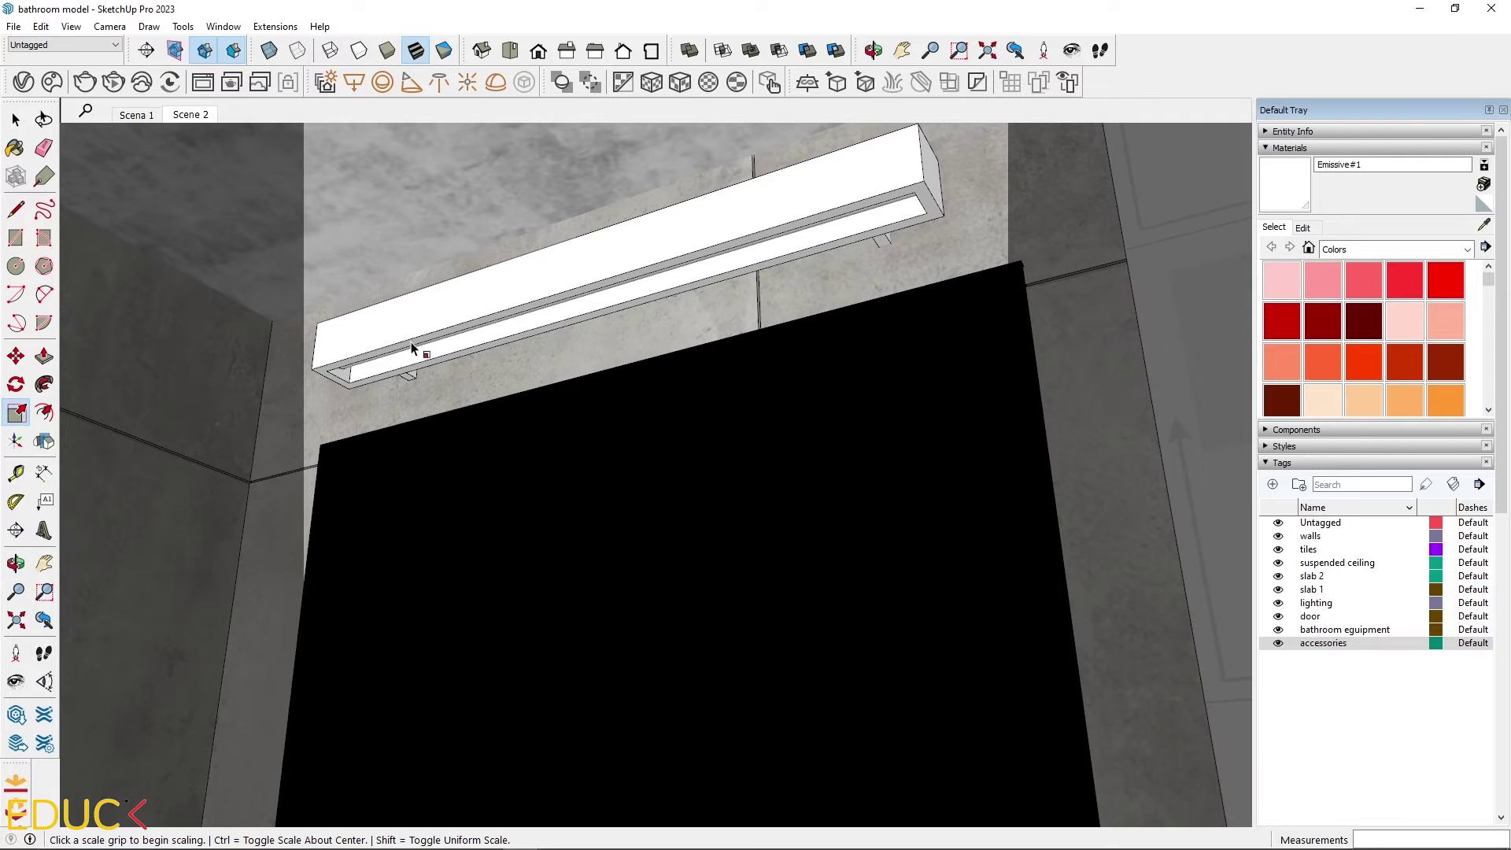
- Convert the lamp tube above the mirror to a mesh light with intensity 15 and a warm color temperature
scroll(410, 341, up, 5)
click(403, 307)
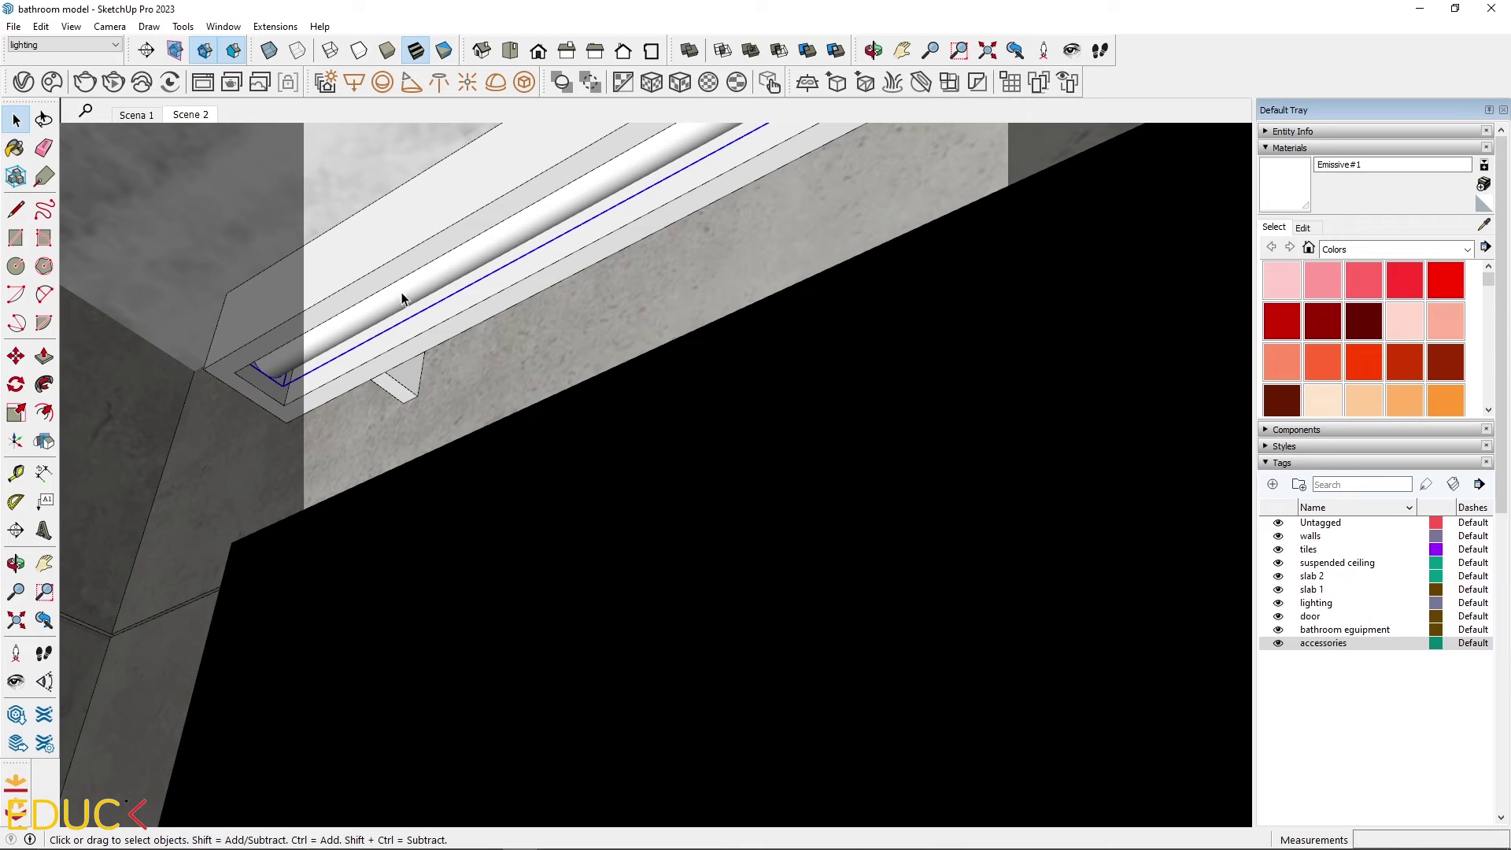
click(525, 82)
double_click(921, 456)
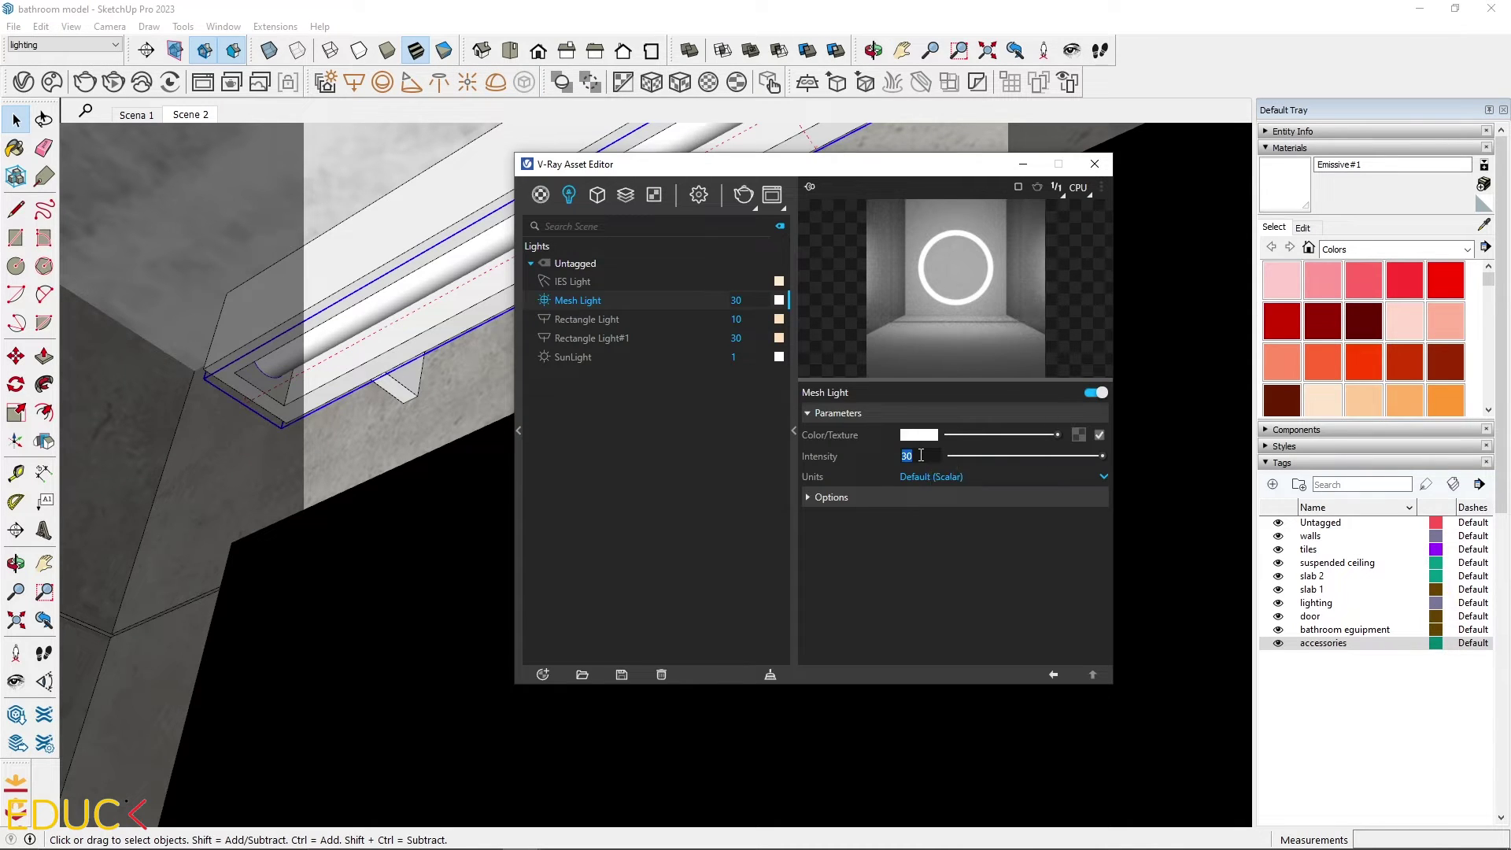
click(918, 434)
double_click(763, 508)
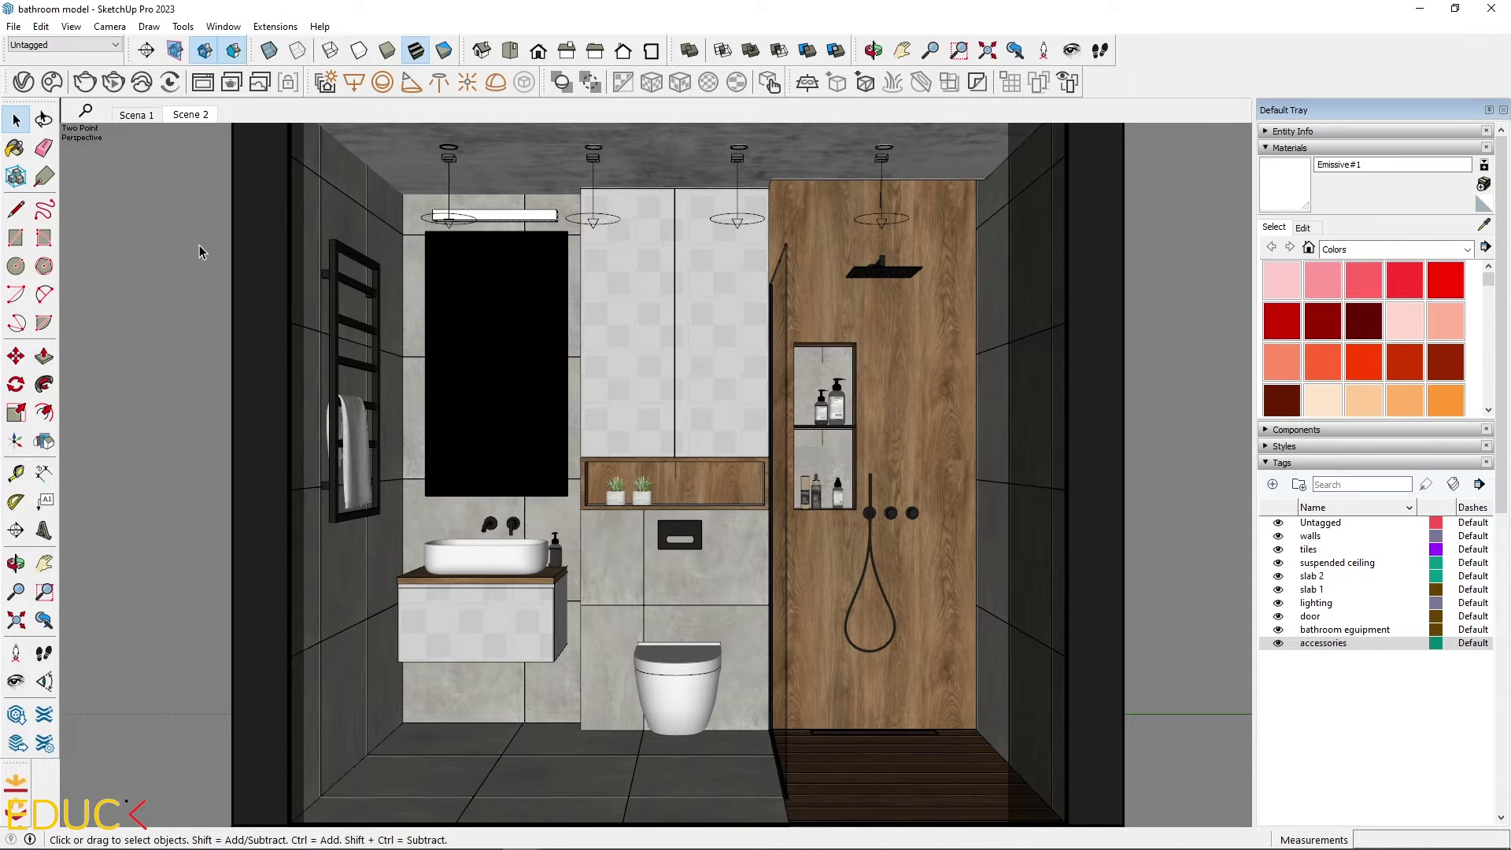
- Add a Light Mix render element to the V-Ray scene
click(23, 82)
click(543, 675)
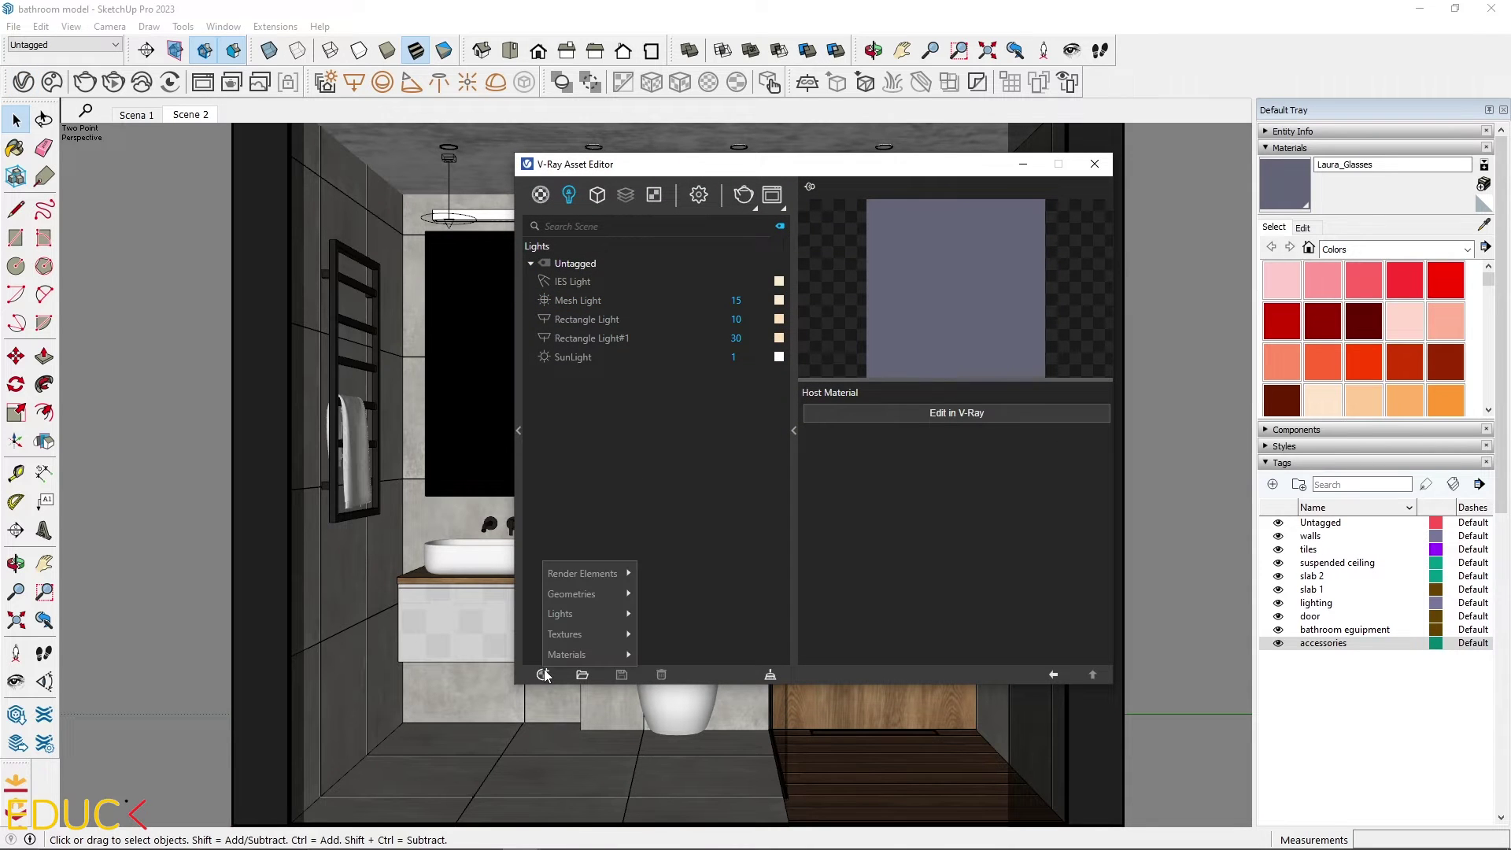
mouse_move(587, 573)
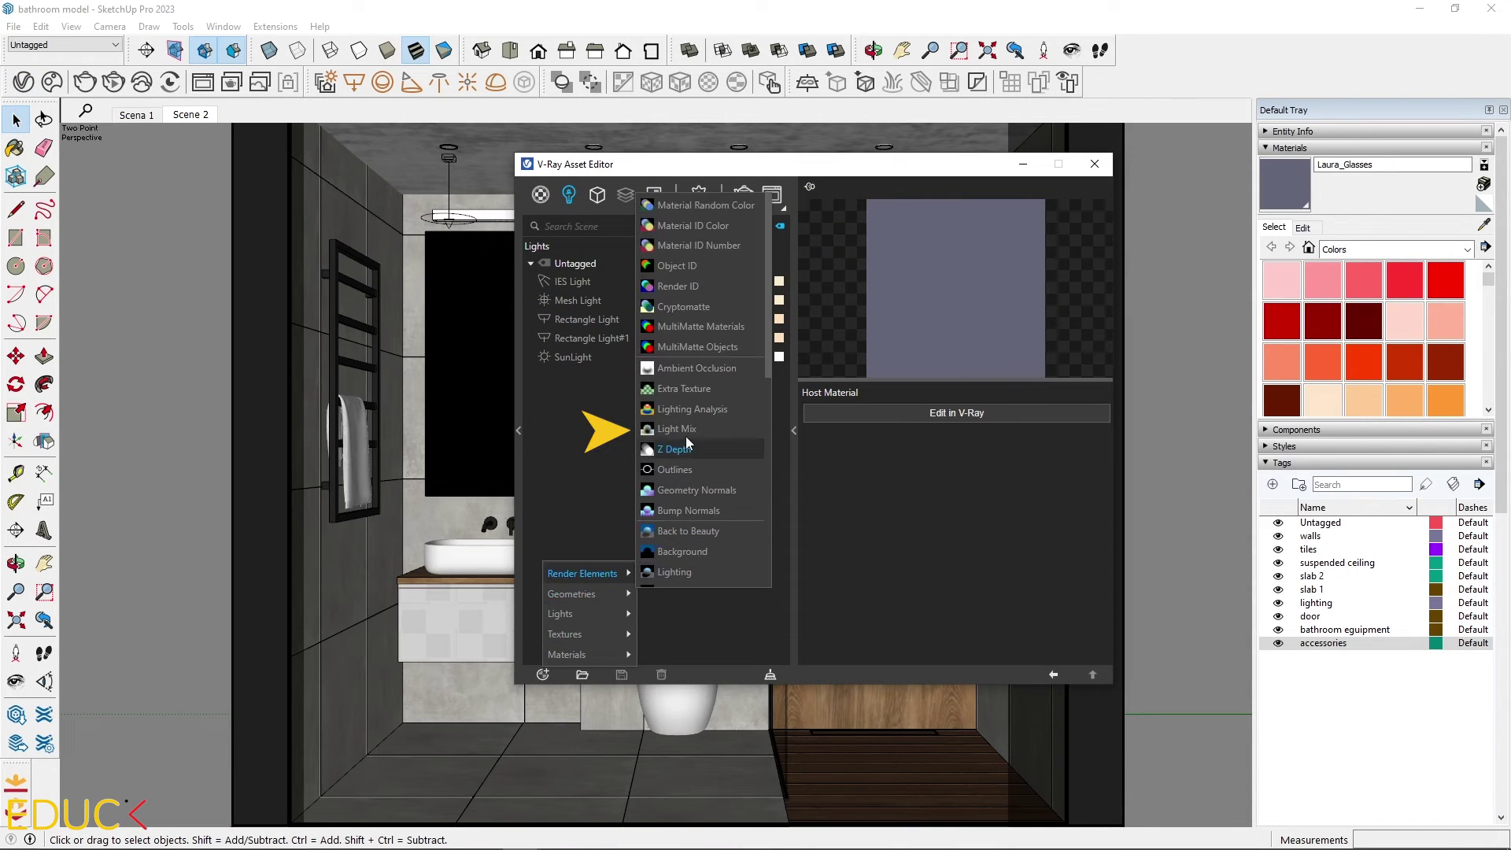
click(684, 429)
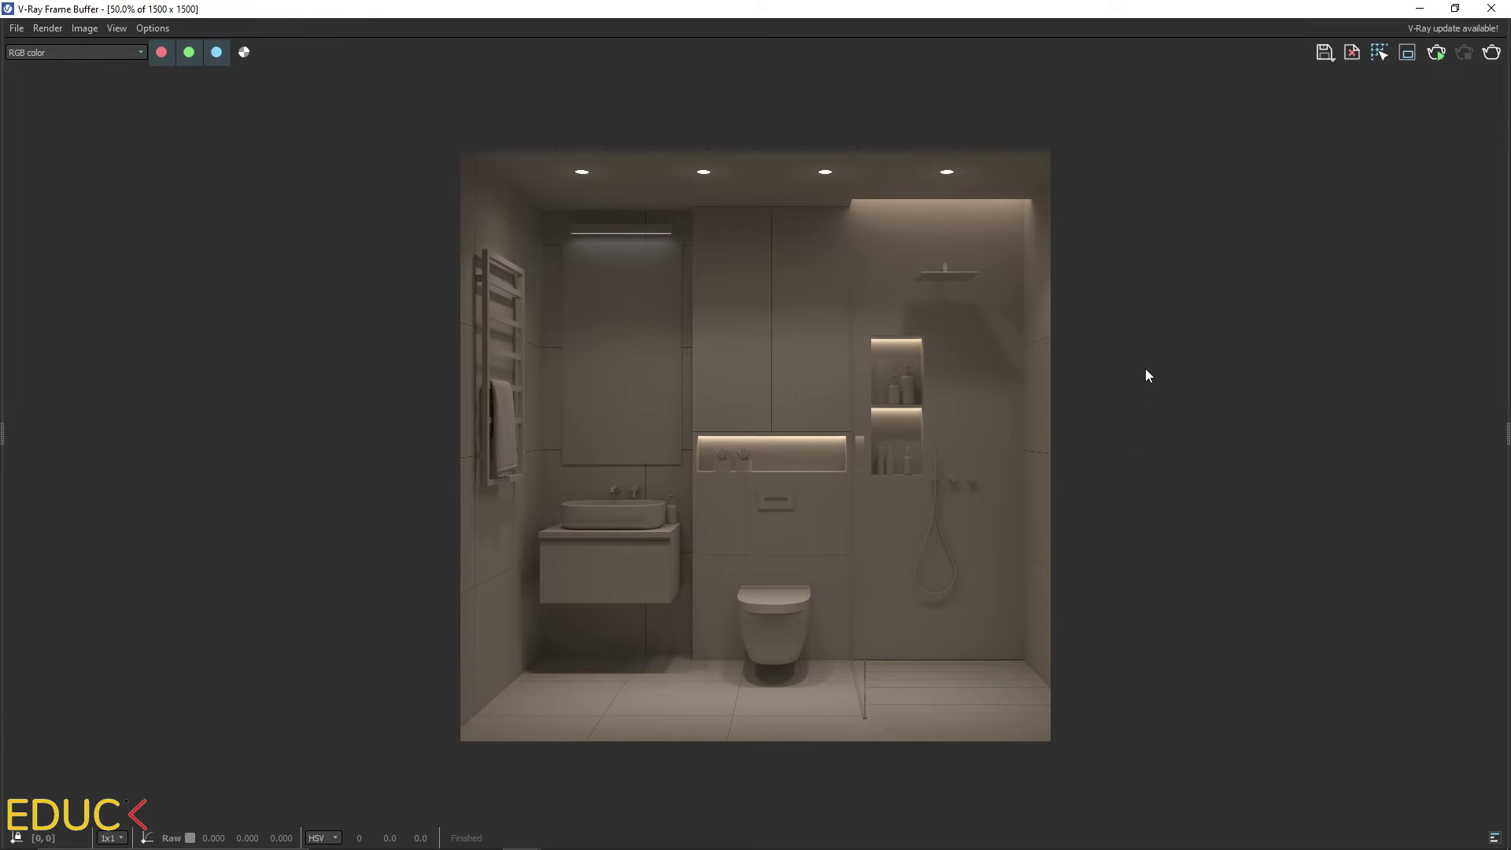
- Add an Exposure correction layer to the render with exposure 1.234, highlight burn 0.545 and contrast 0.039
click(1507, 435)
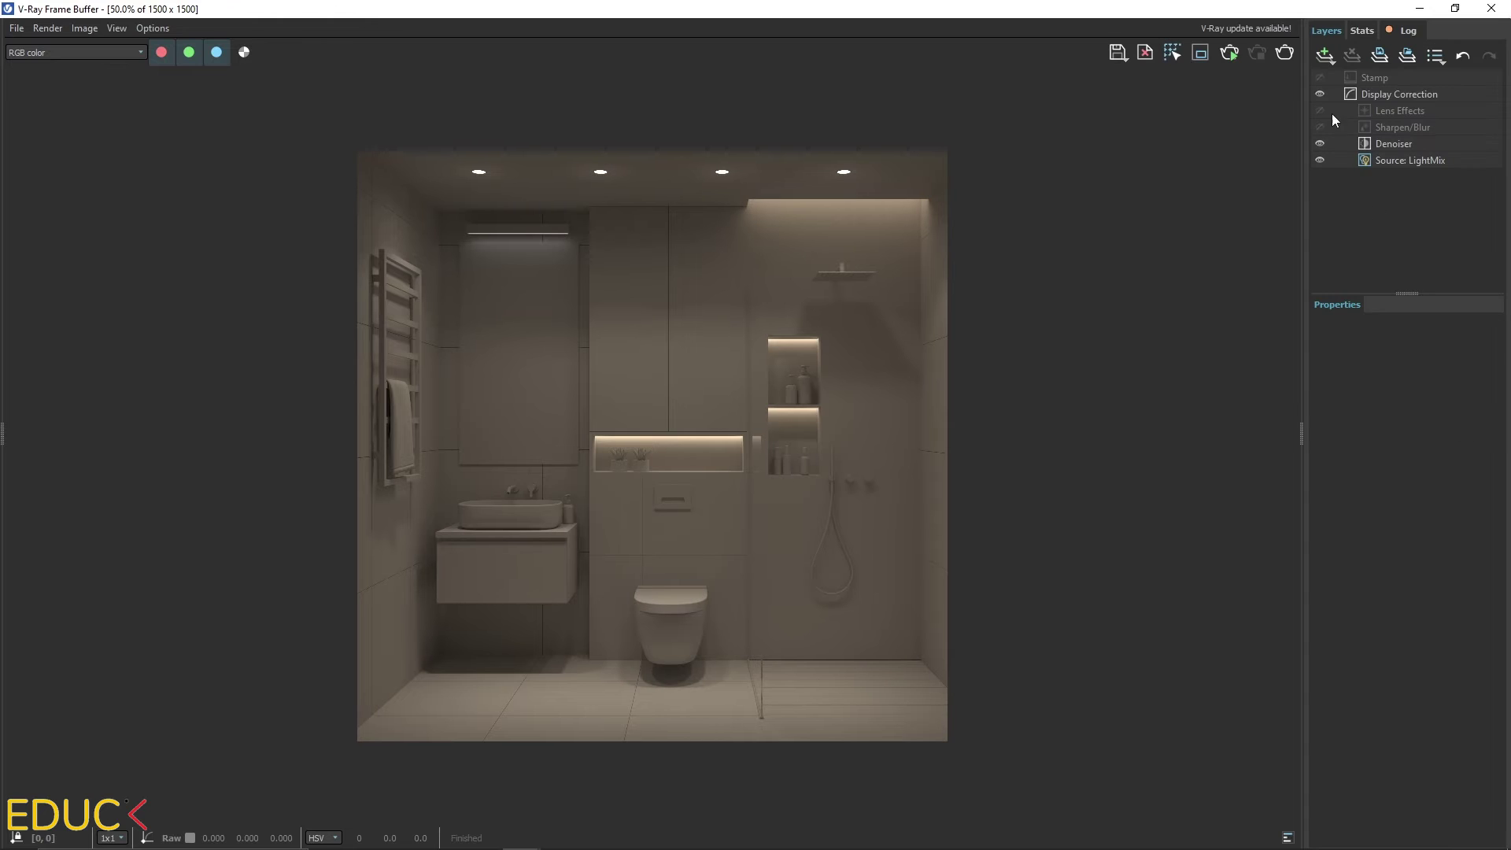
click(1326, 57)
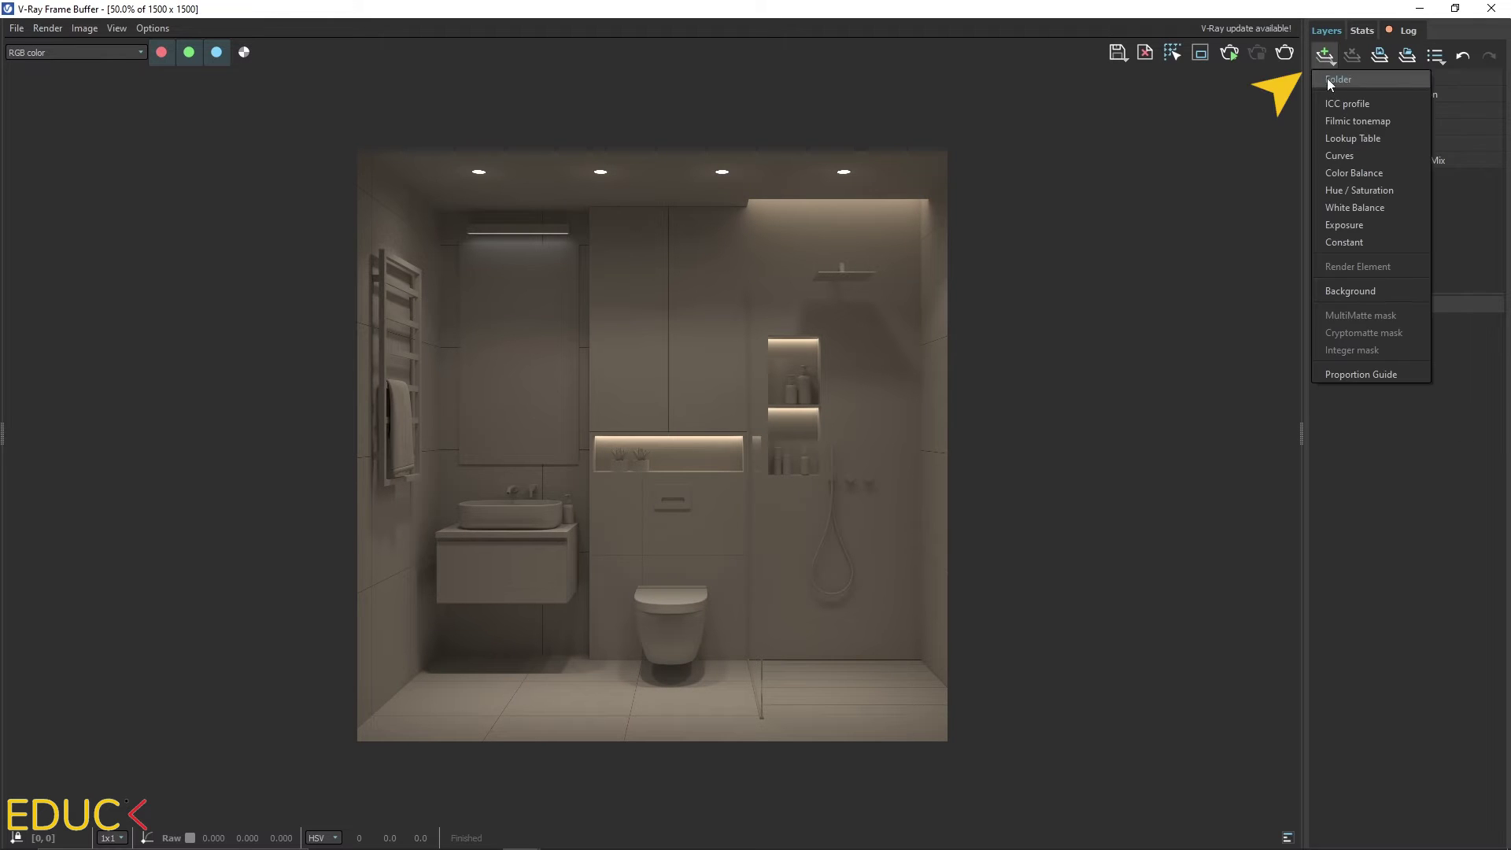
click(1348, 224)
mouse_move(1372, 374)
mouse_down()
mouse_move(1397, 377)
mouse_move(1387, 413)
mouse_move(1319, 406)
mouse_move(1385, 408)
mouse_up()
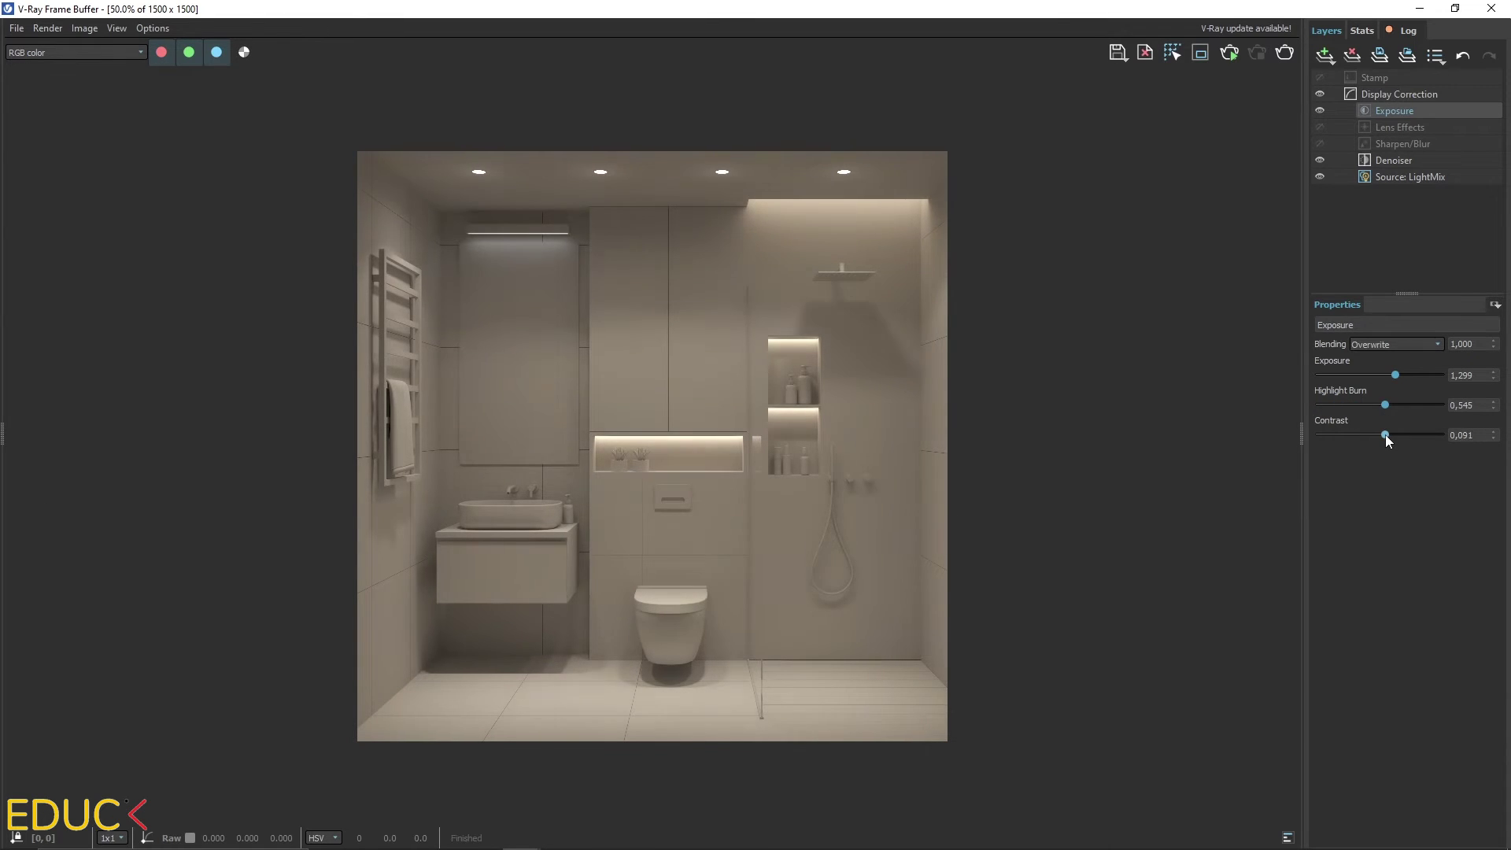
- Add a Filmic tonemap correction layer and raise its shoulder strength and linear angle
click(1325, 55)
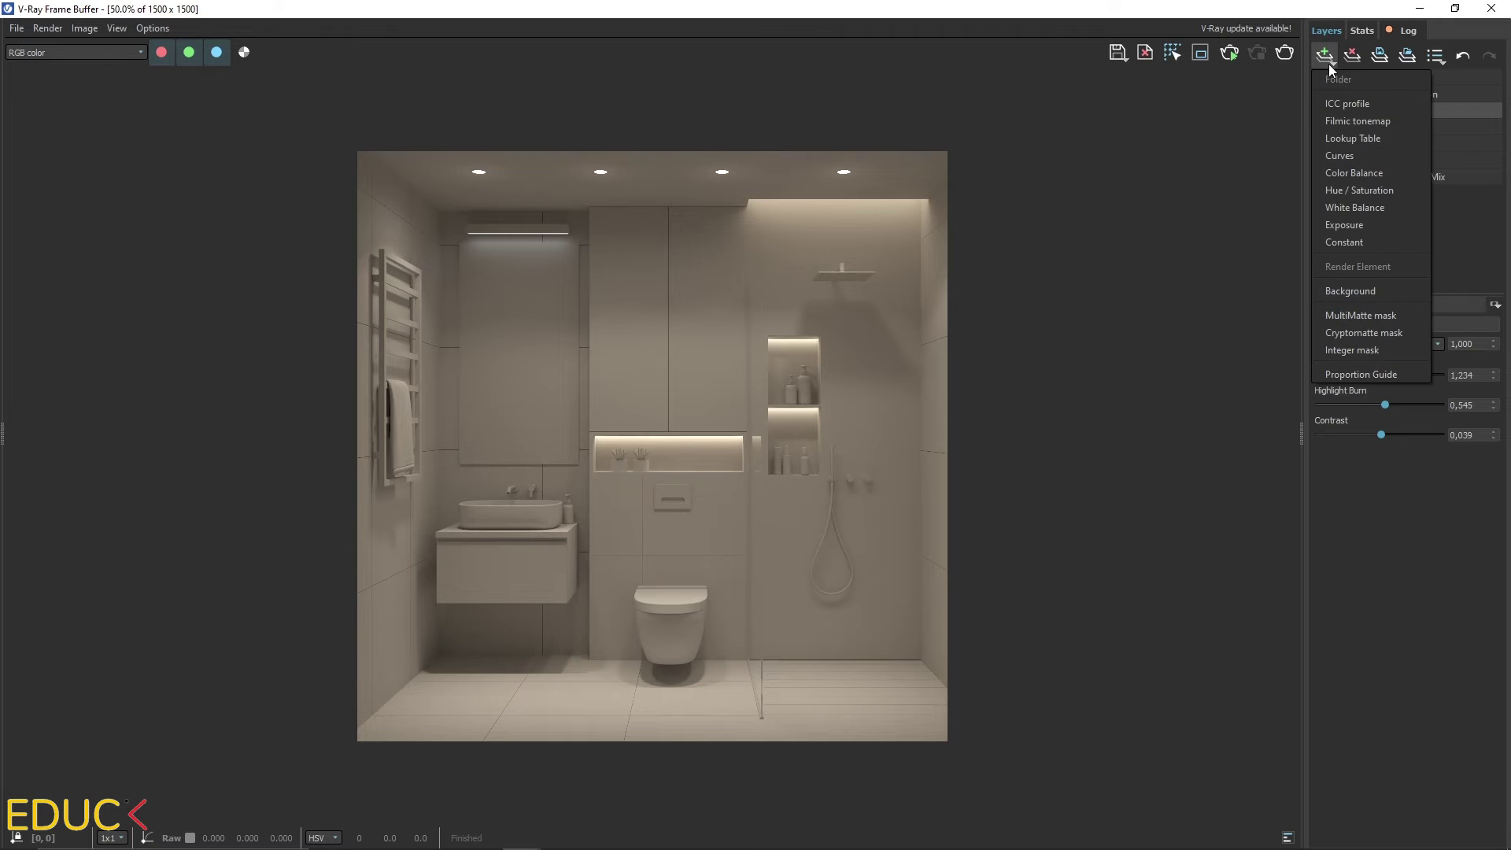
click(1347, 121)
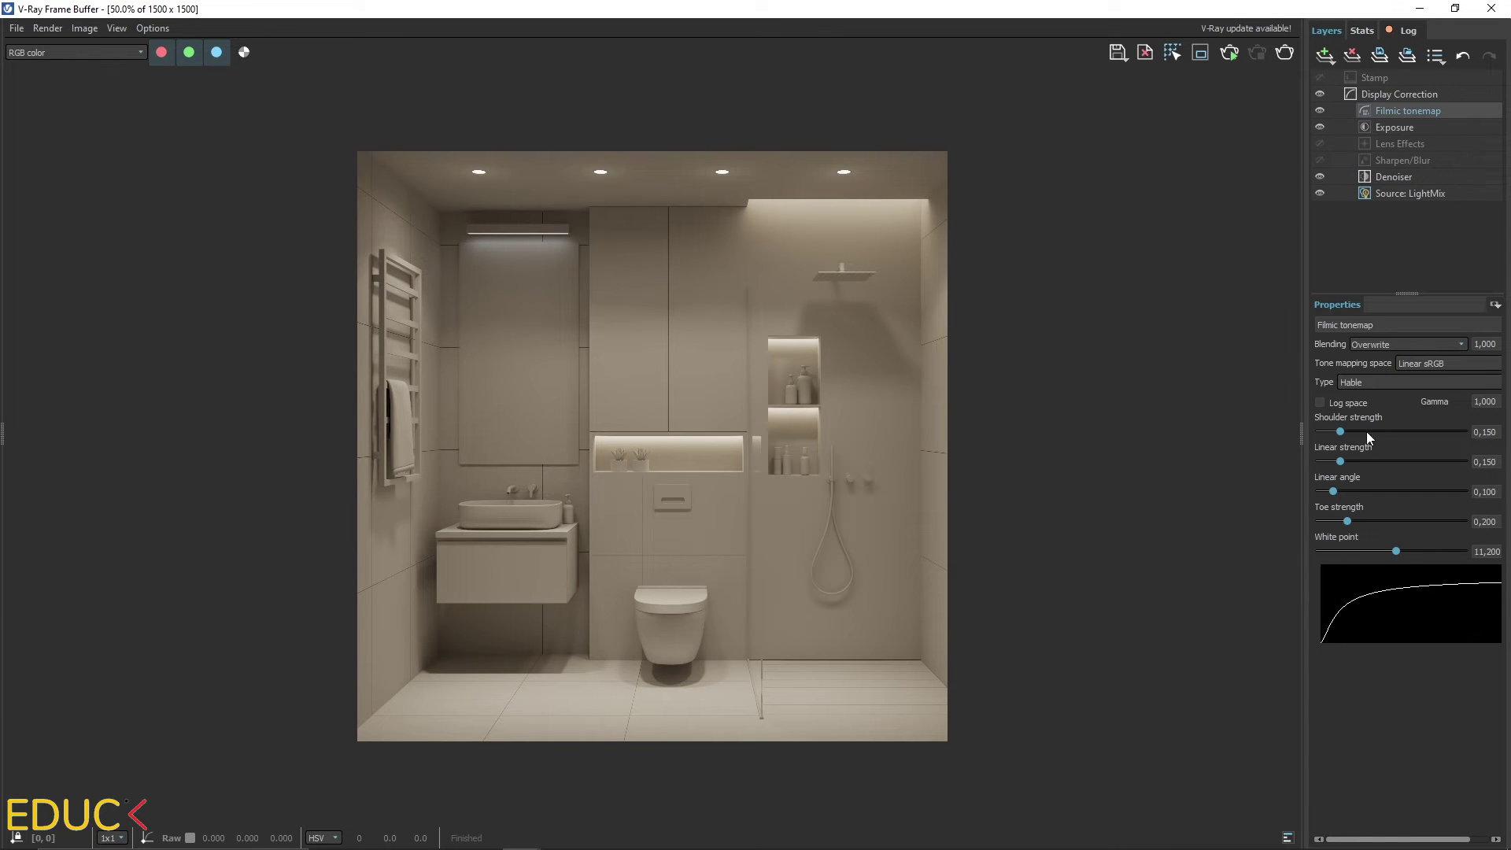
drag(1340, 432, 1361, 492)
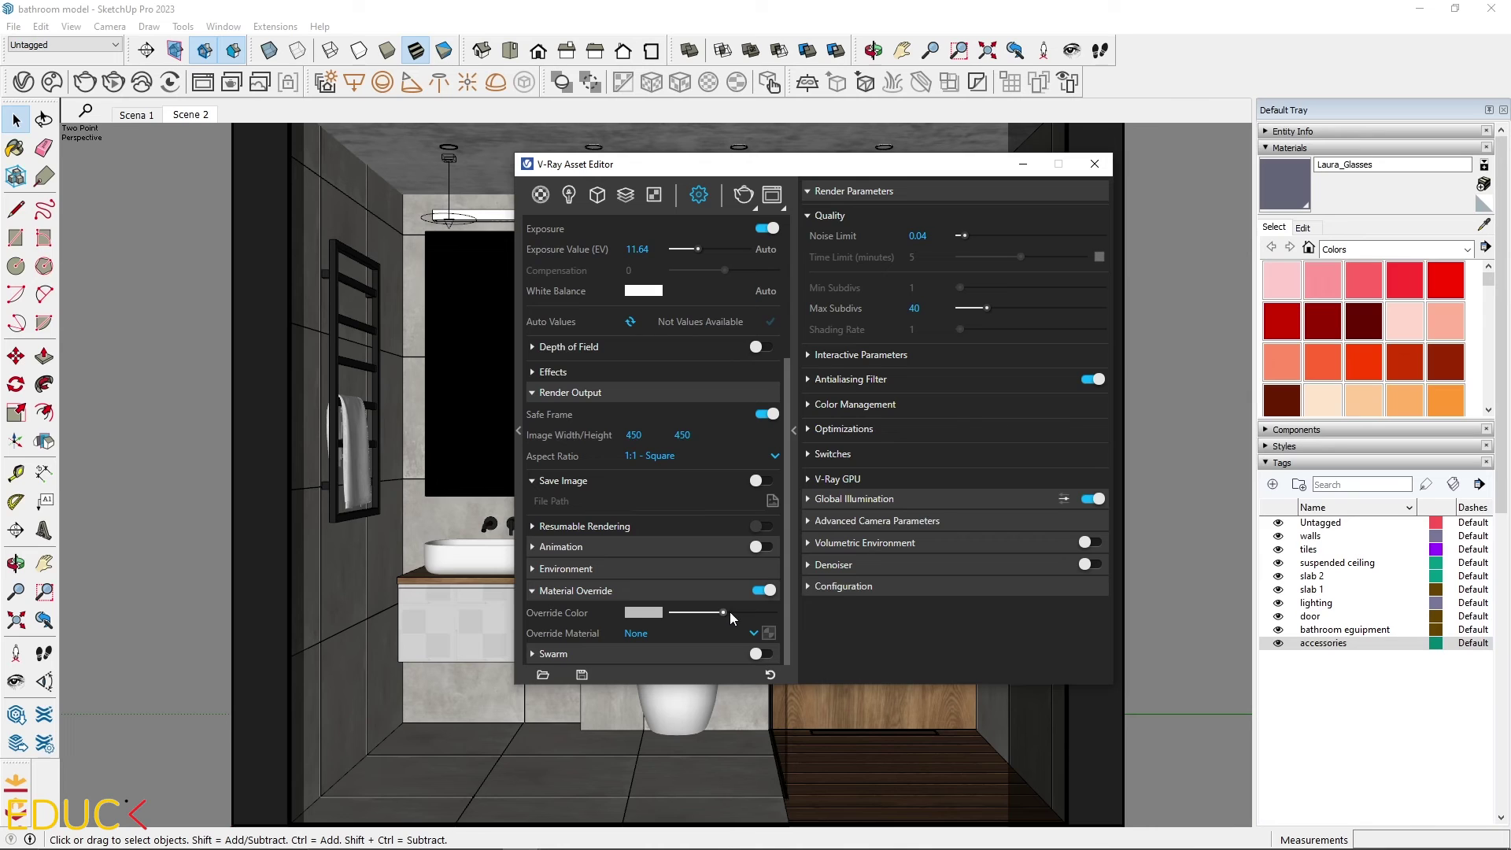
- Turn off Material Override and render the bathroom with its real materials
click(760, 592)
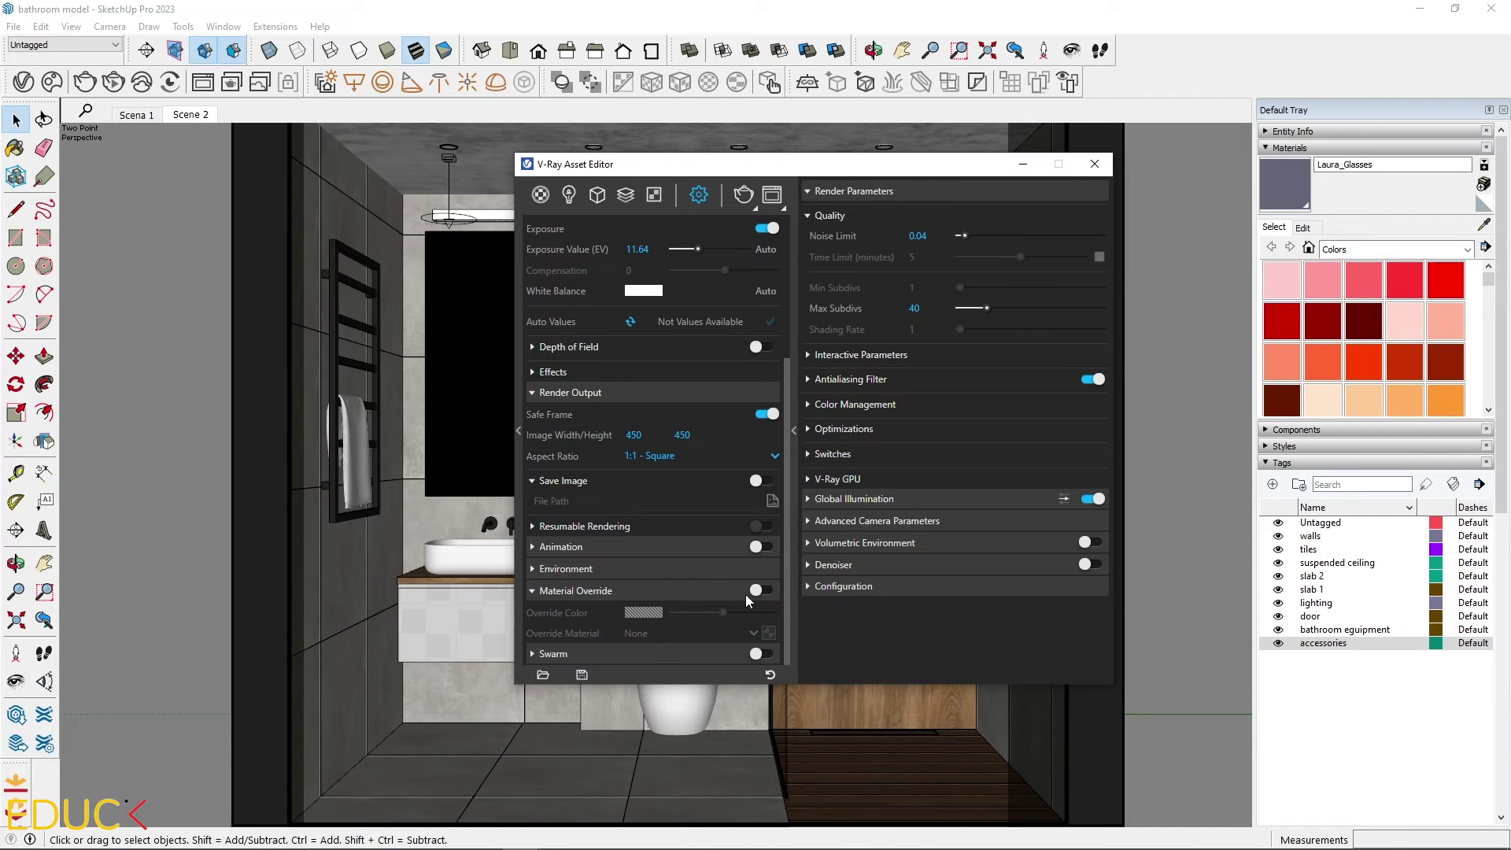
click(743, 196)
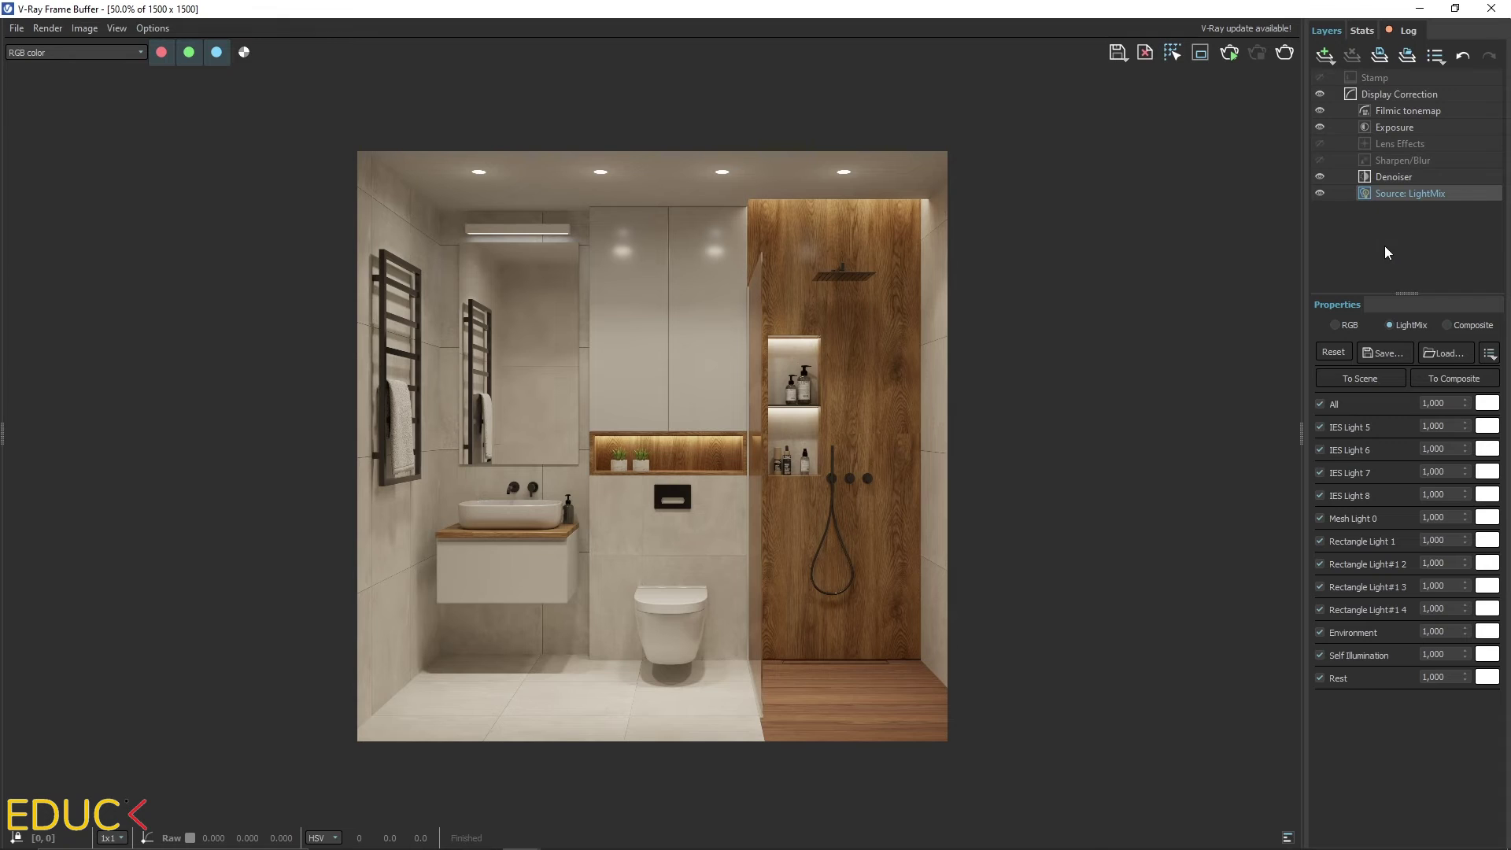
- Fine-tune the Exposure layer and the Filmic tonemap's linear strength and linear angle for the textured render
click(1391, 125)
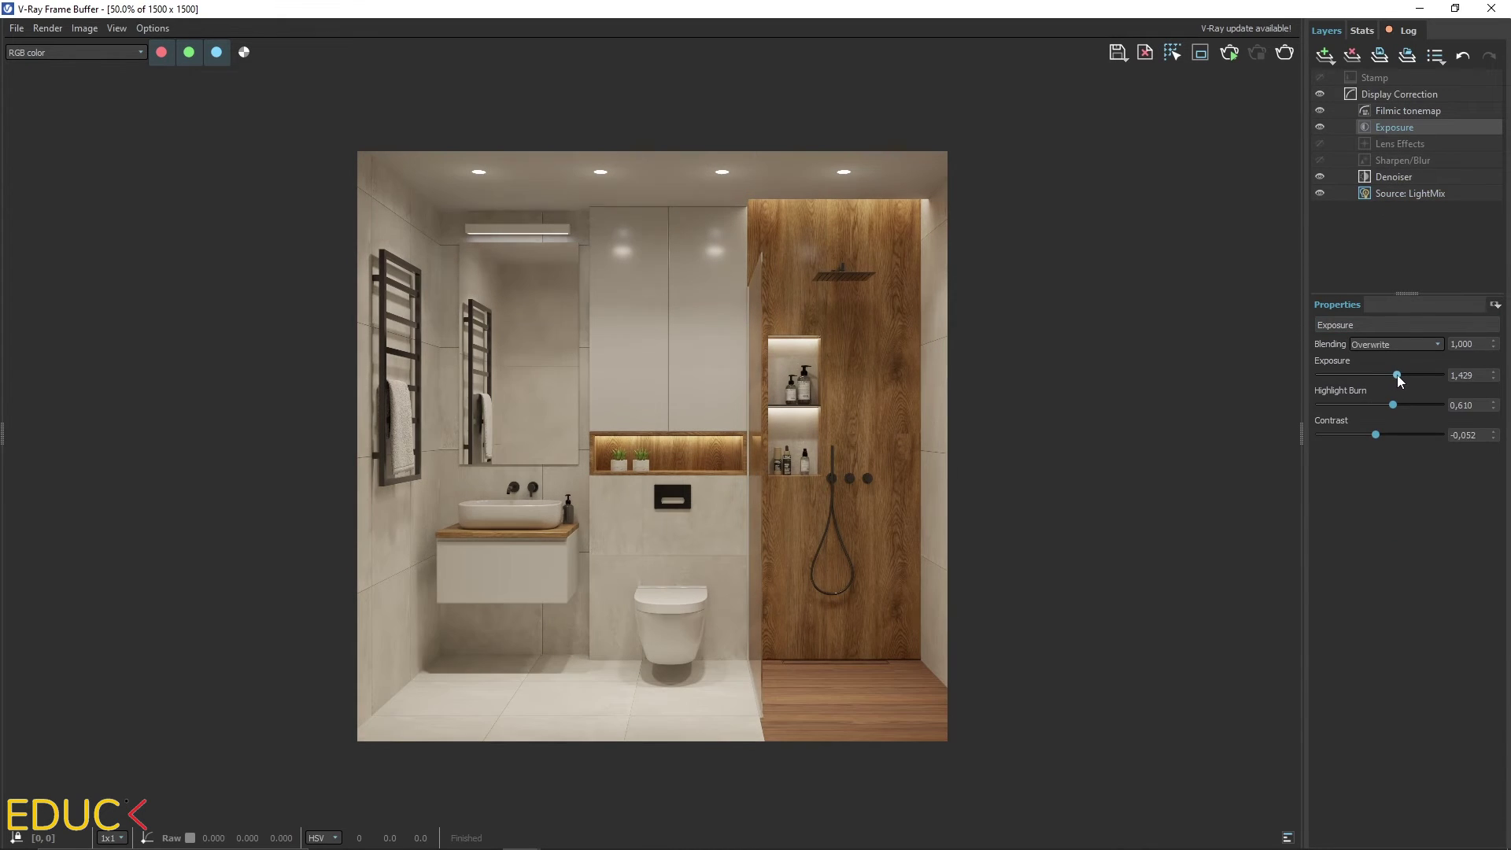
click(1397, 112)
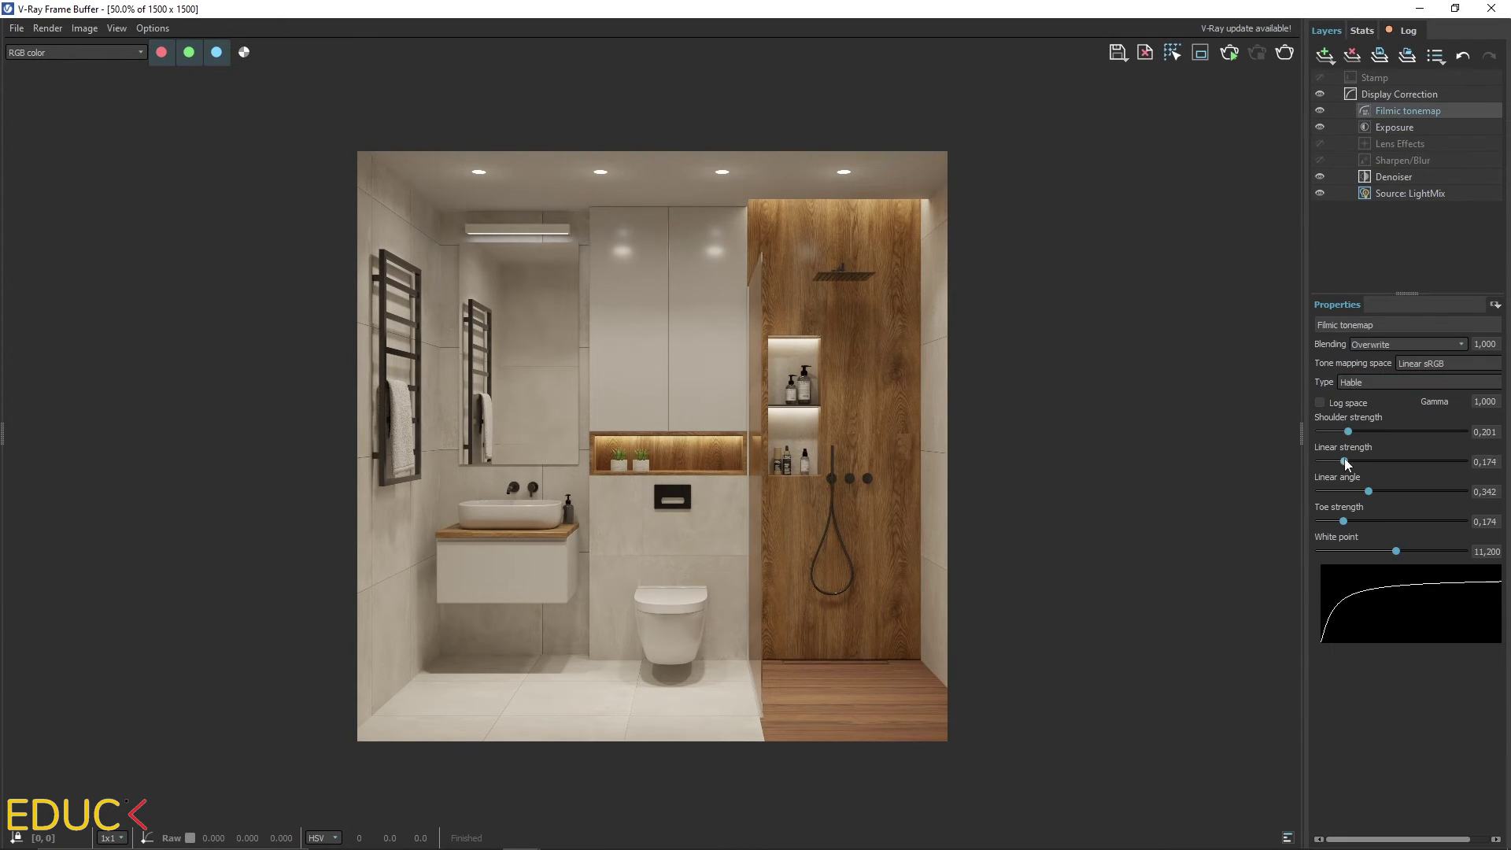
drag(1342, 462, 1365, 492)
- Return to the SketchUp model, display its section plane and turn off the section cut
click(1419, 8)
scroll(619, 376, down, 10)
middle_drag(619, 376, 556, 336)
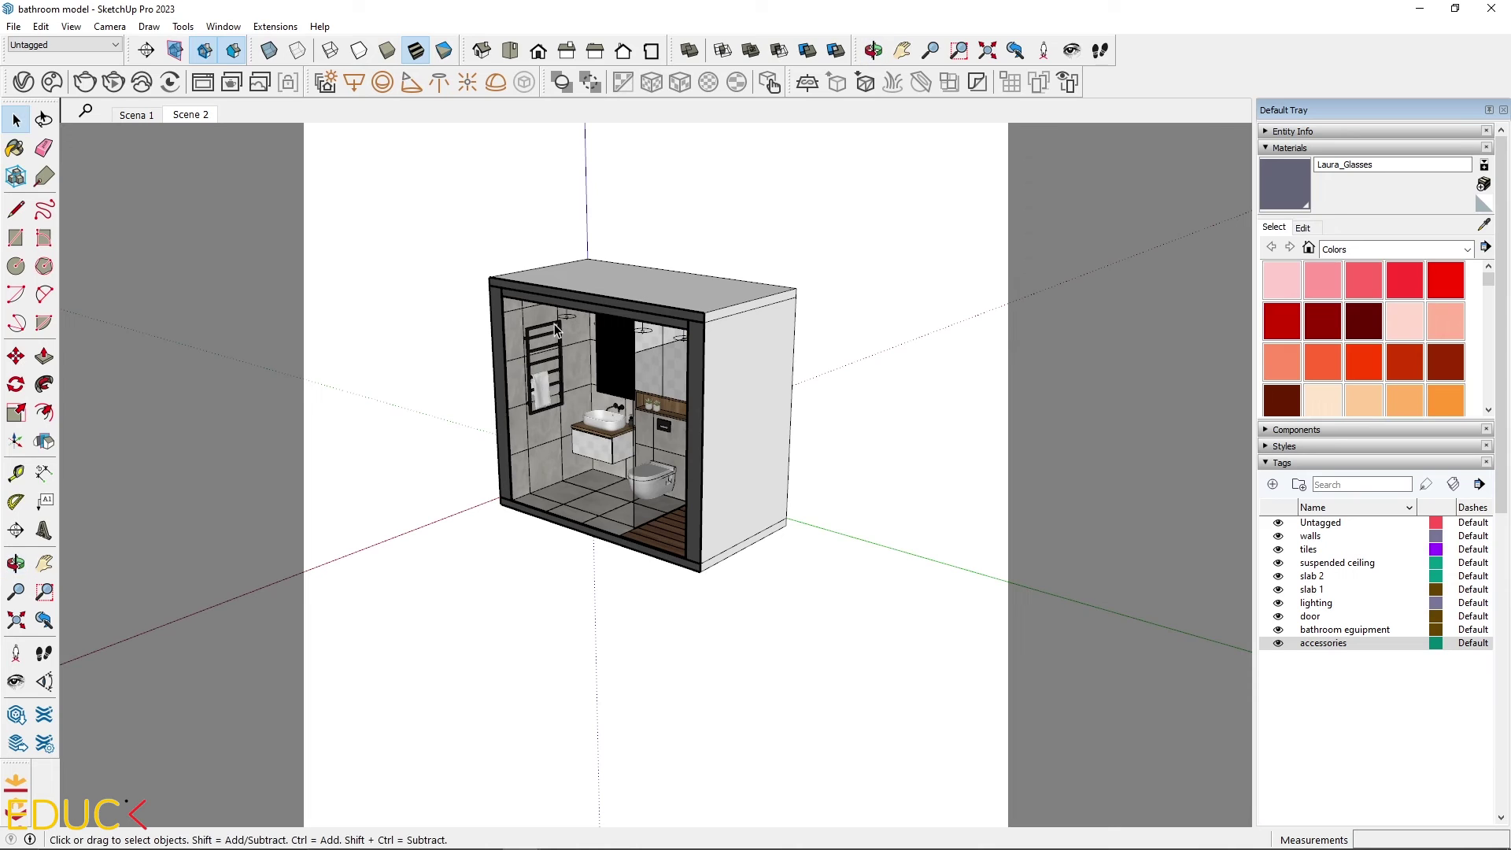
click(175, 50)
click(204, 51)
scroll(495, 417, up, 3)
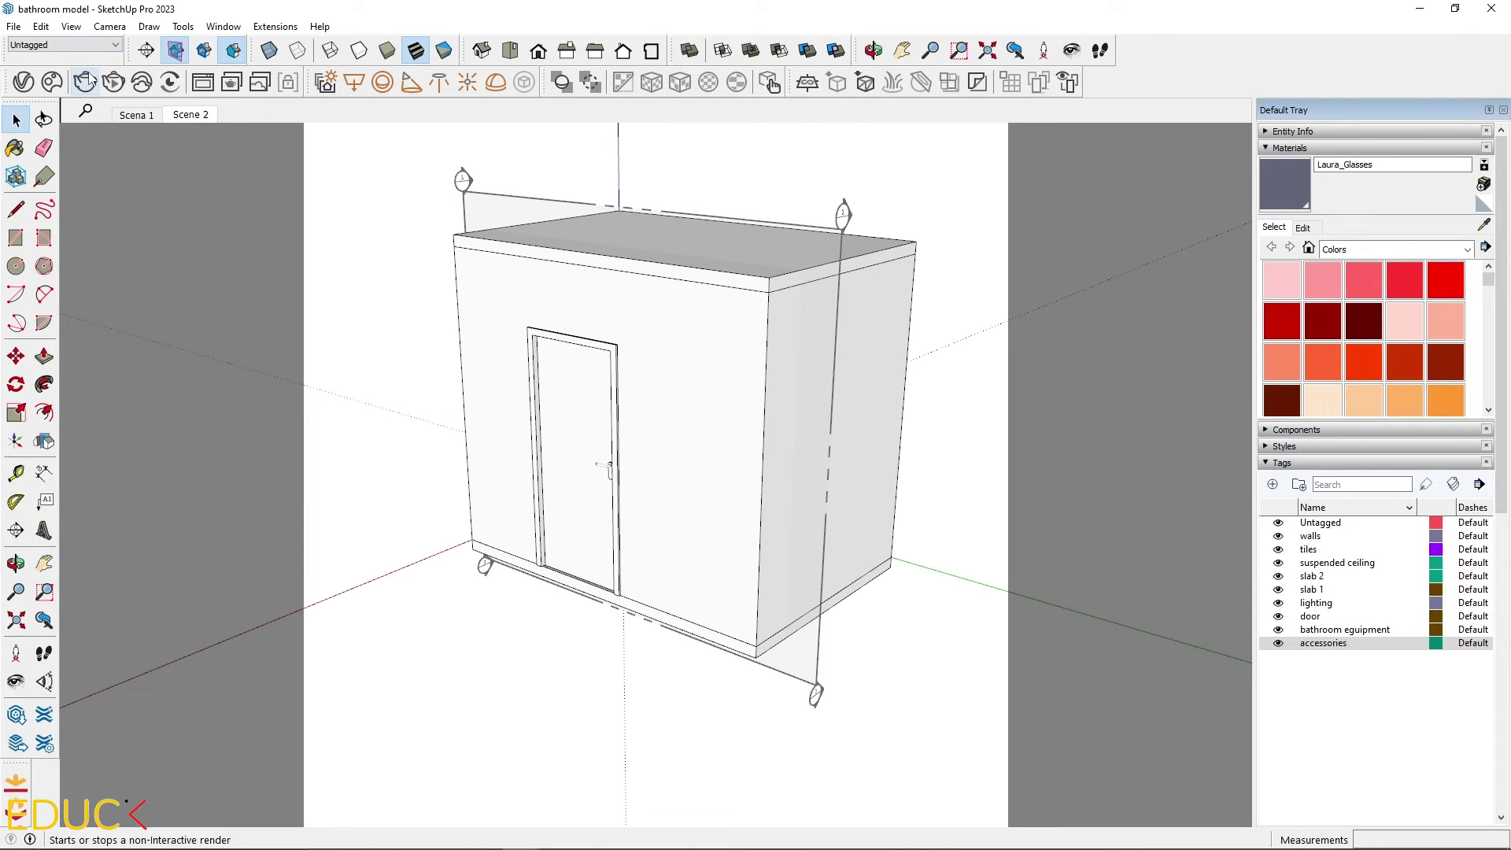
- Place a dome light beside the building with the MAP EXR image as its texture, and hide the door tag
click(496, 82)
click(441, 630)
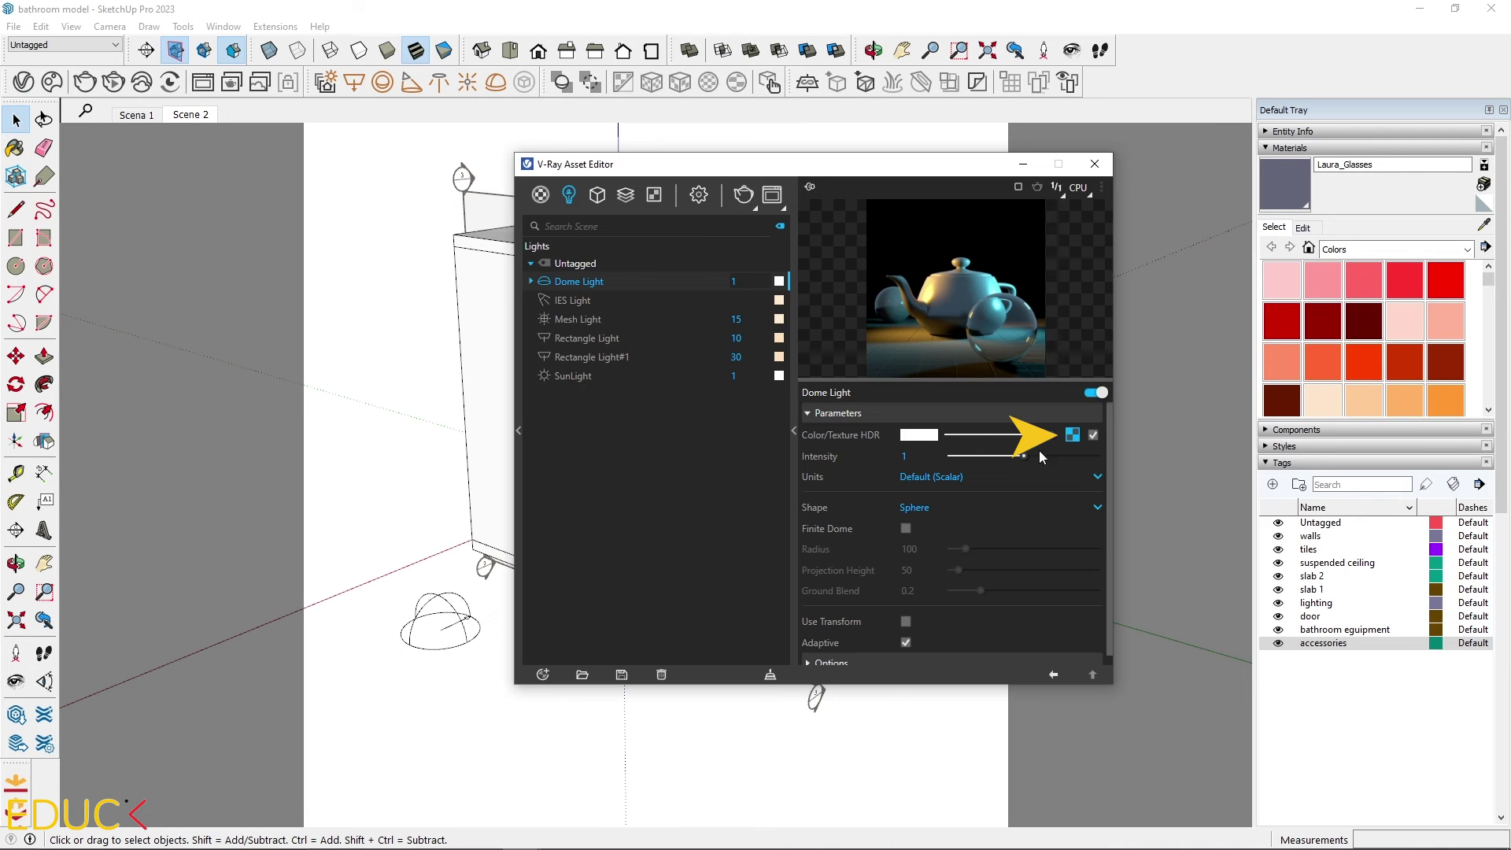
click(1072, 435)
click(1102, 437)
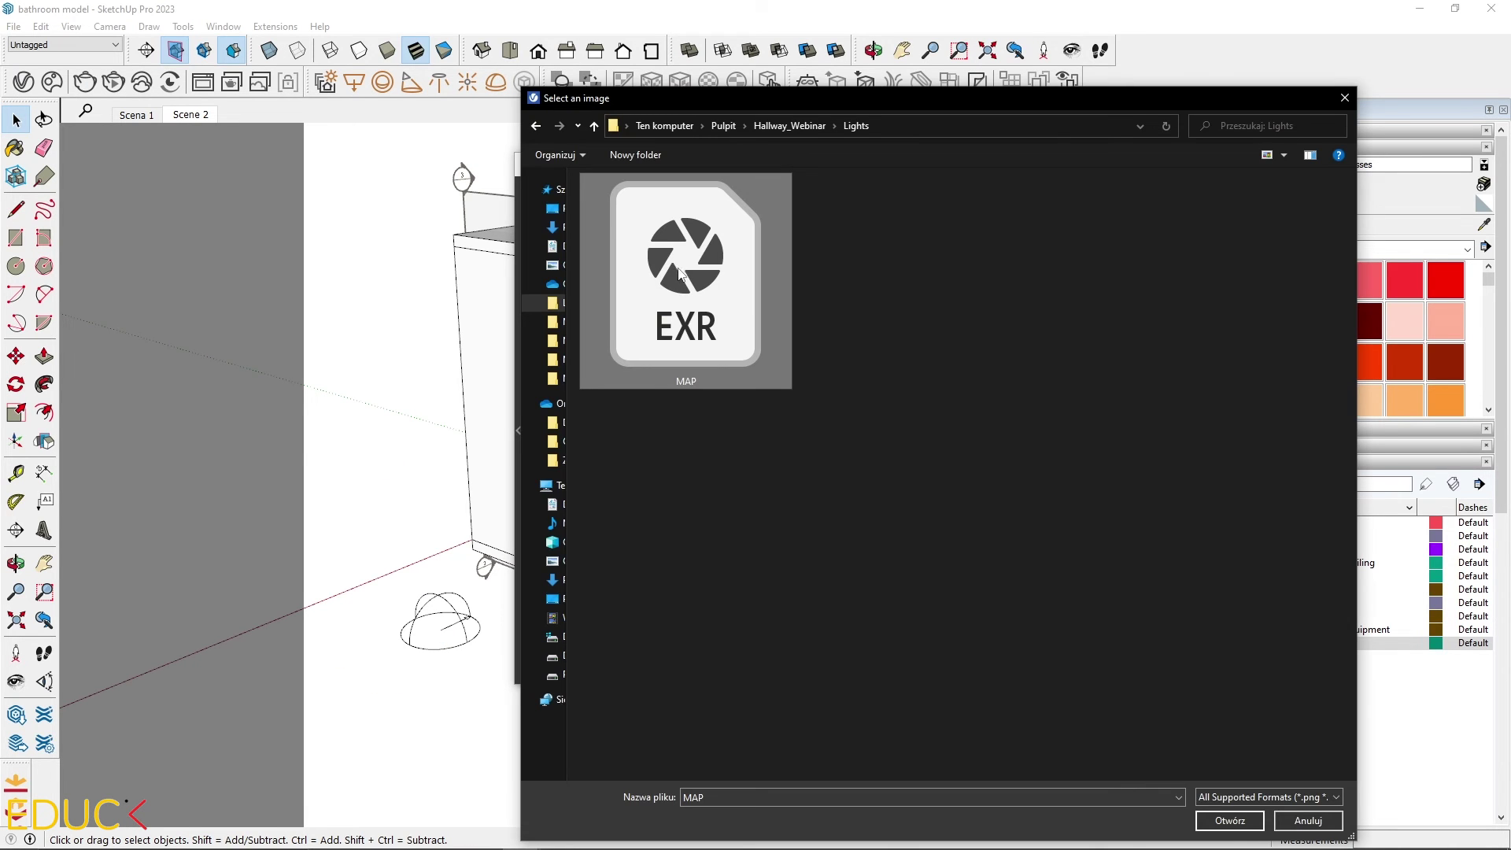
click(1237, 827)
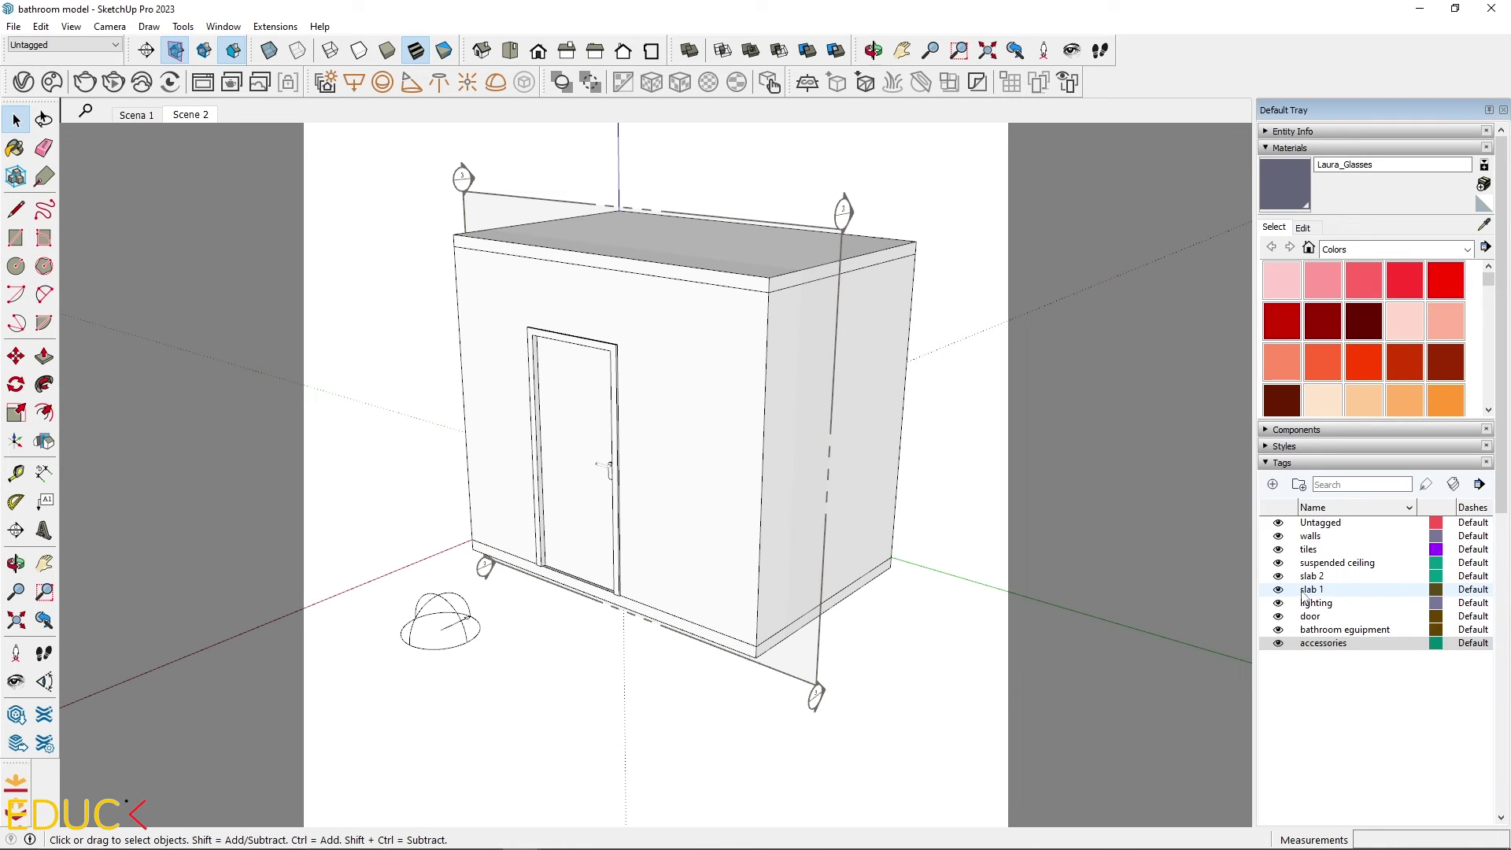
click(1278, 616)
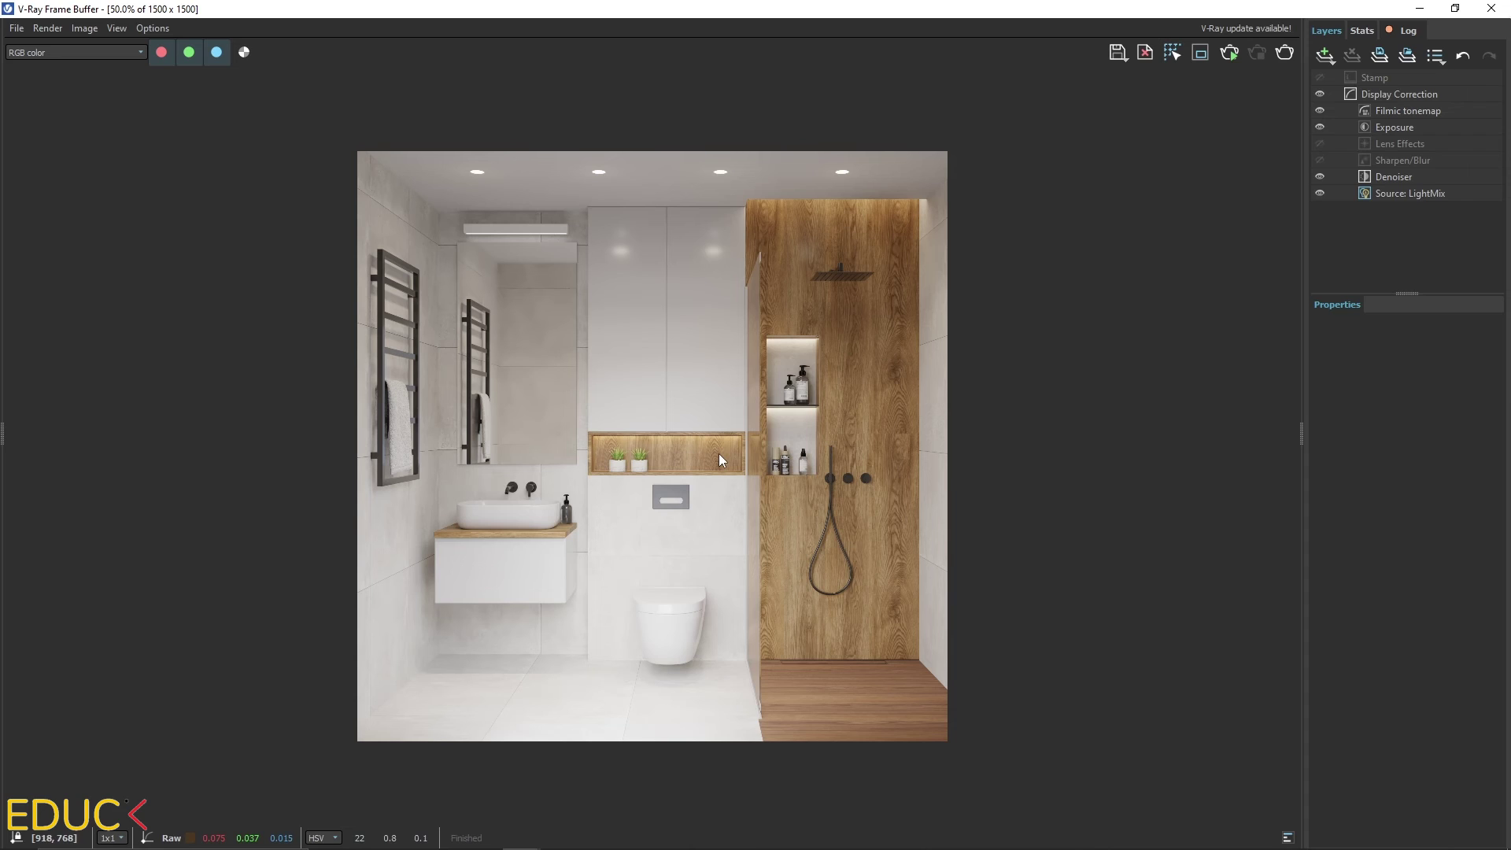
- Adjust the individual light intensities in the render's LightMix source layer
click(1418, 192)
click(1444, 428)
drag(1466, 428, 1468, 567)
- Enable lens effects for the render in the Lens Effects layer
click(1393, 144)
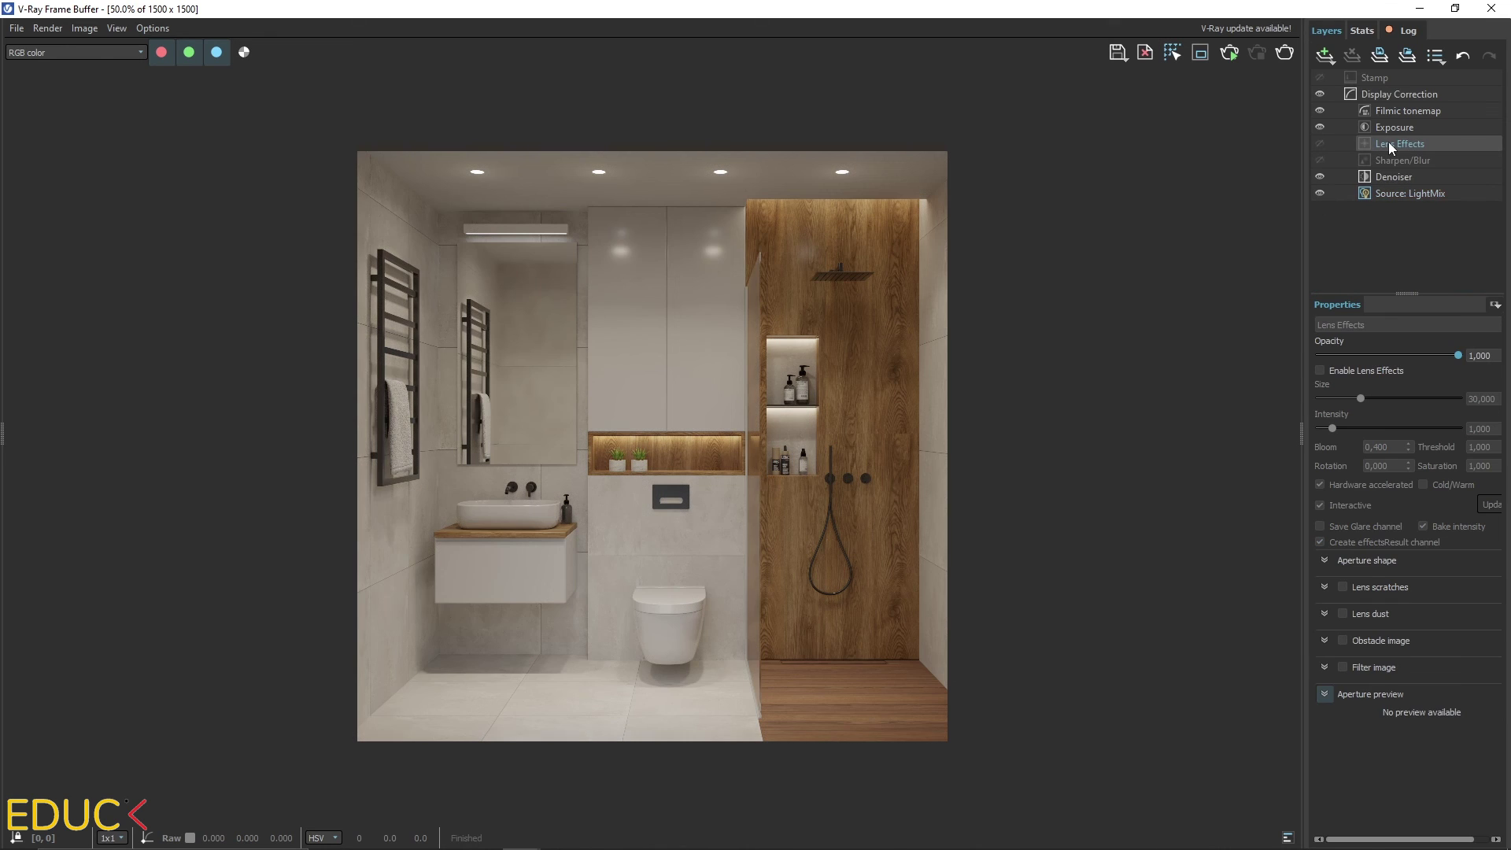
click(1319, 371)
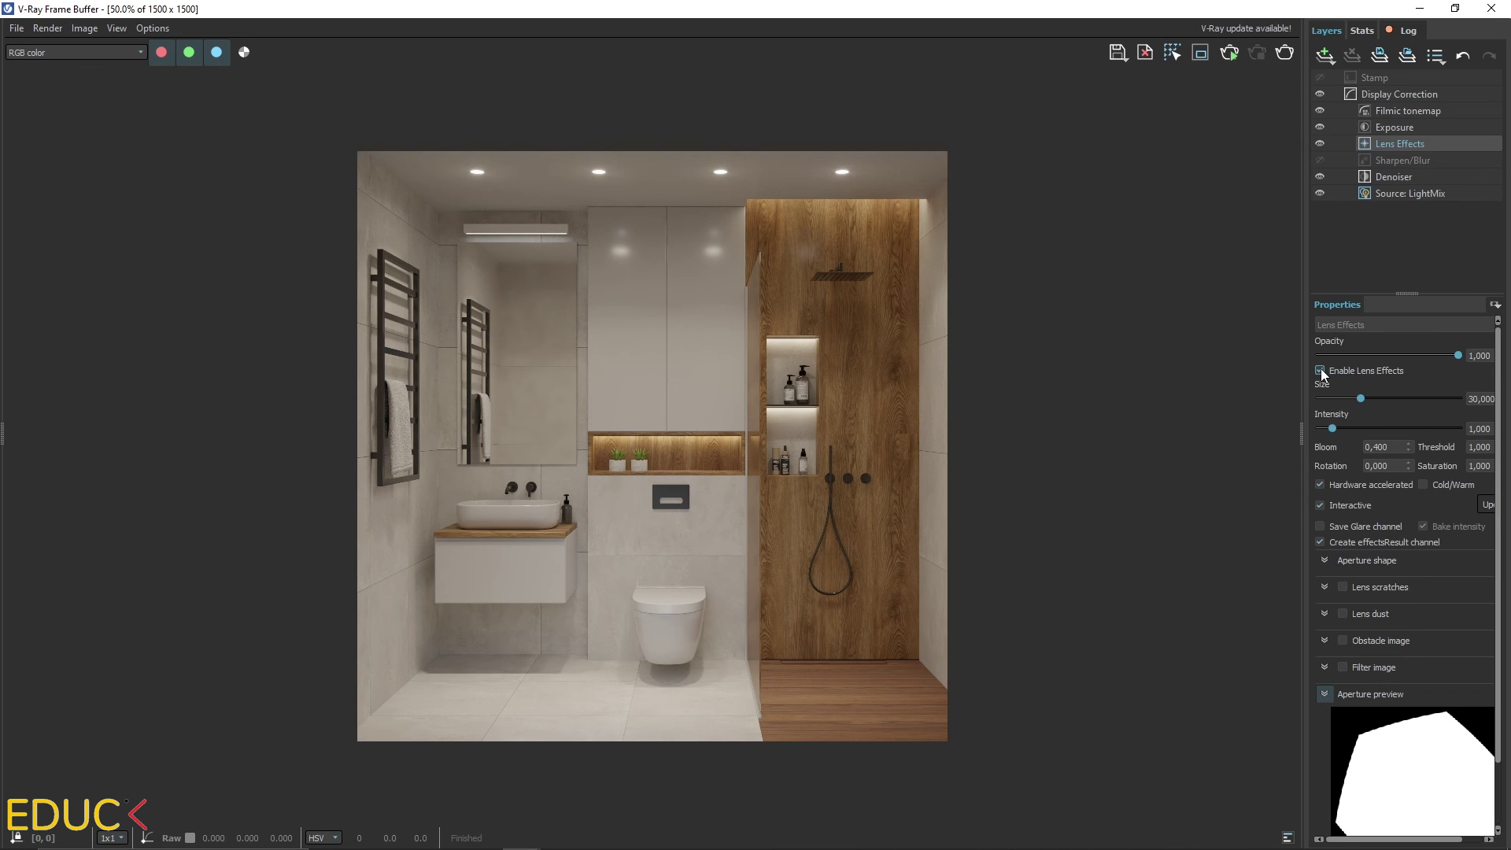